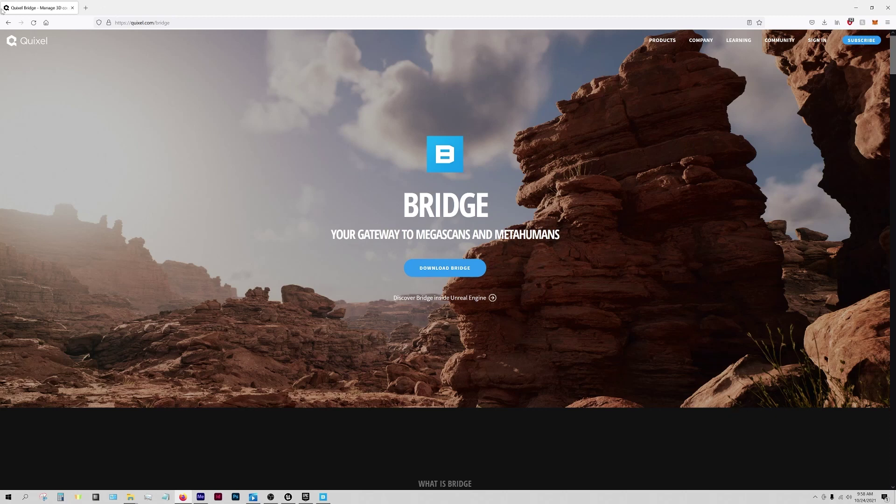
# - Minimize Firefox and Bridge, then relaunch Quixel Bridge from its desktop shortcut
pyautogui.click(856, 6)
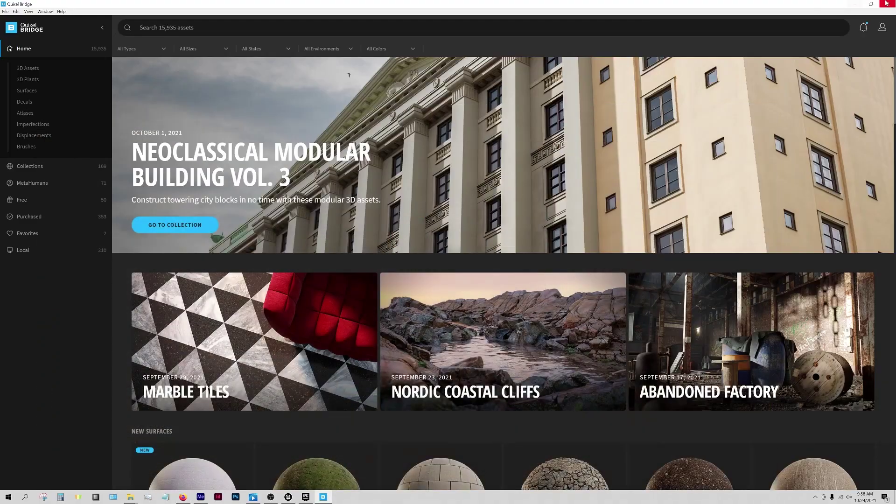
pyautogui.click(857, 5)
pyautogui.doubleClick(20, 194)
# - Check the Bridge preferences (library path D:\Megascanscollection, API port 28241), close them, and reopen Edit
pyautogui.click(16, 11)
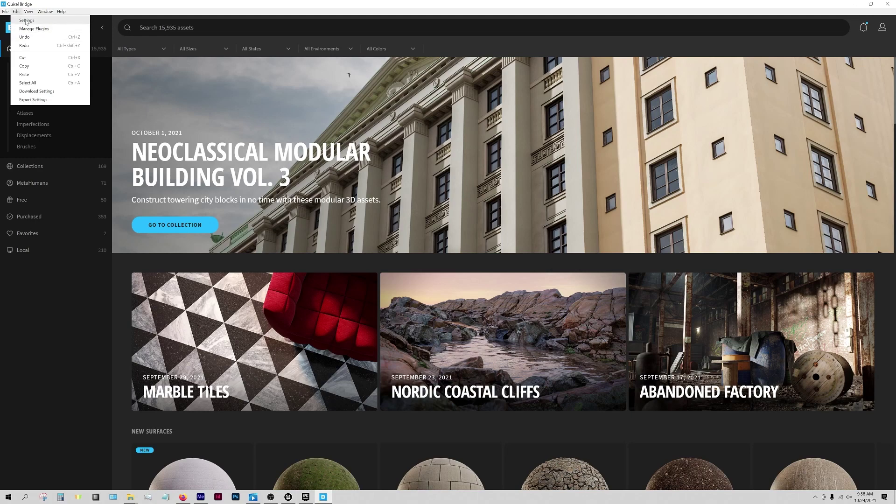
pyautogui.click(26, 21)
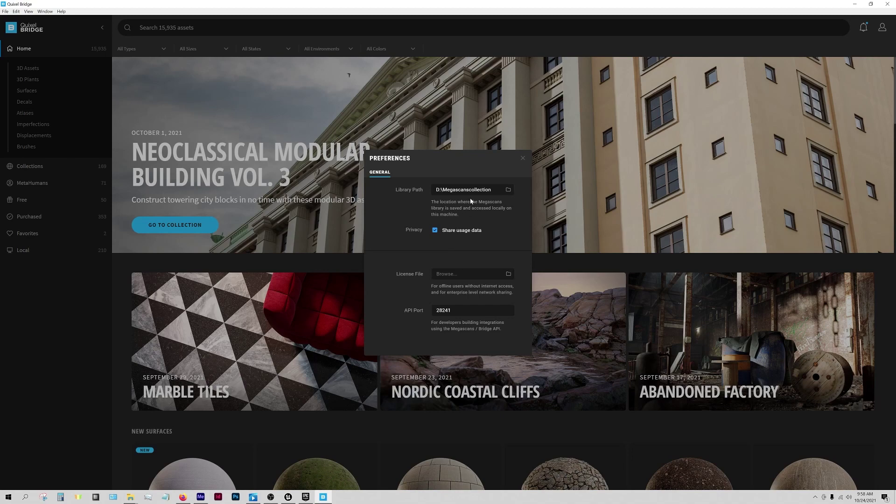
pyautogui.click(523, 159)
pyautogui.click(16, 11)
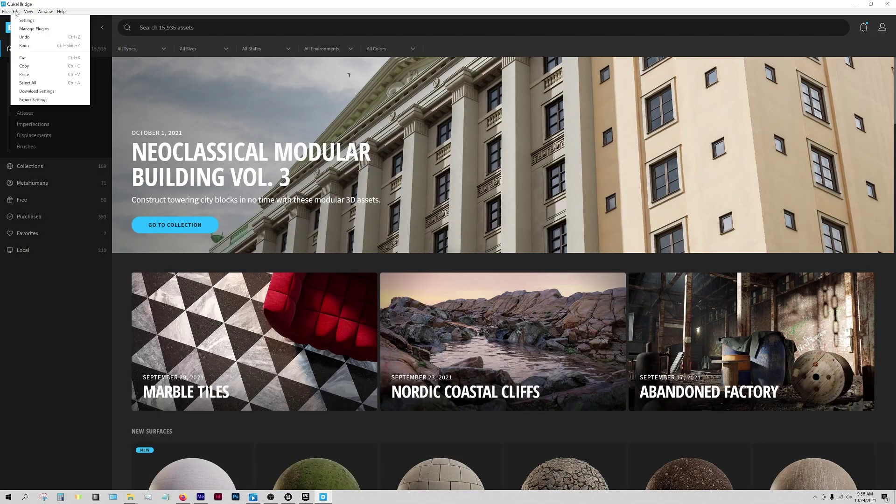
# - Open Export Settings and keep Unreal Engine 4.27 as the export target
pyautogui.click(30, 99)
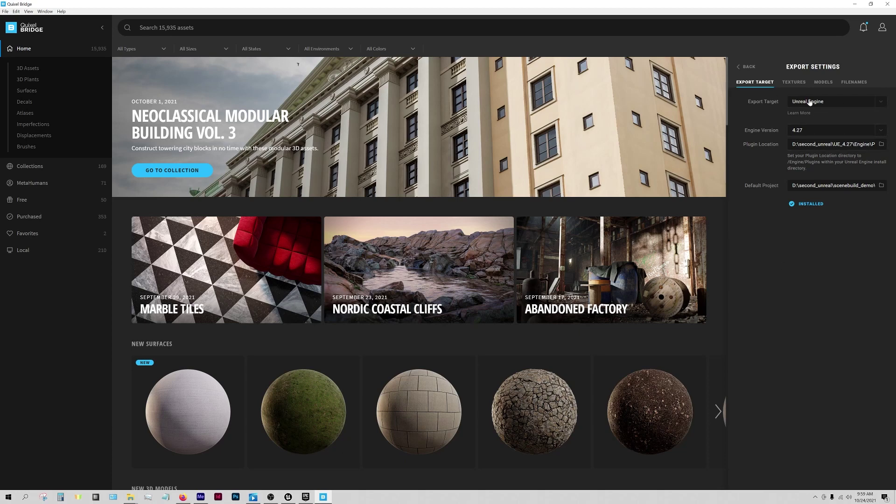
pyautogui.click(843, 105)
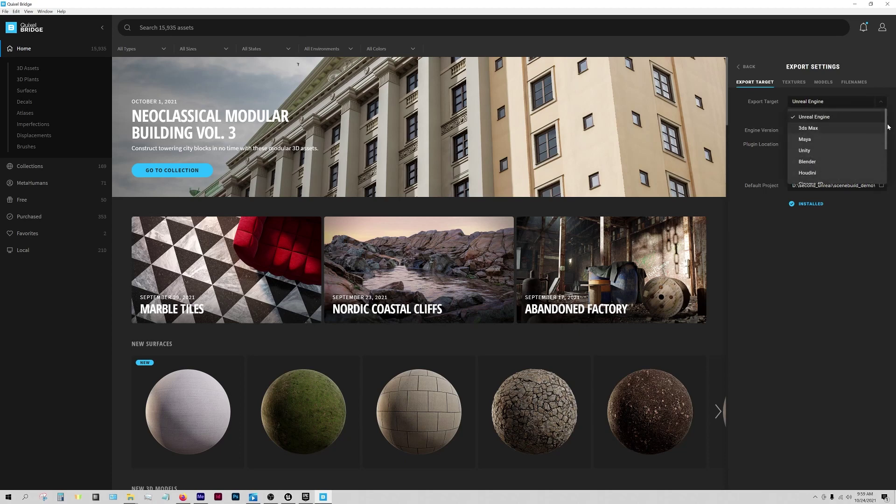
pyautogui.moveTo(887, 127)
pyautogui.mouseDown()
pyautogui.moveTo(885, 161)
pyautogui.moveTo(885, 116)
pyautogui.mouseUp()
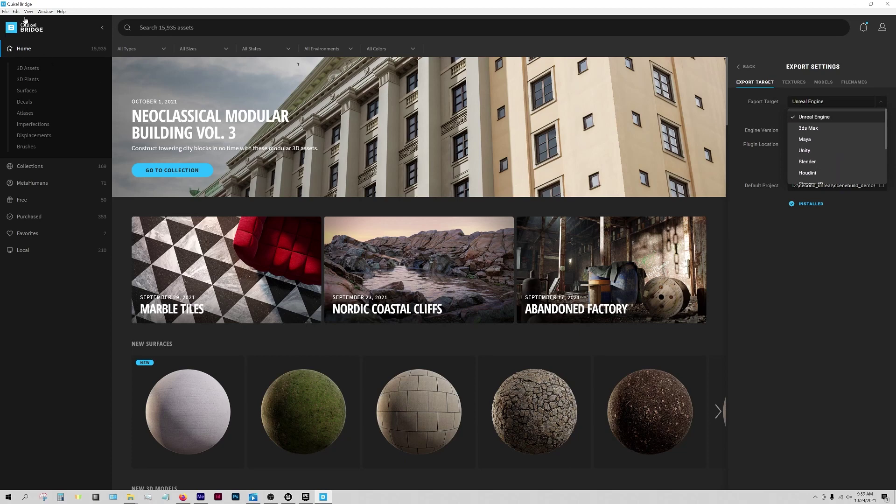
pyautogui.click(863, 269)
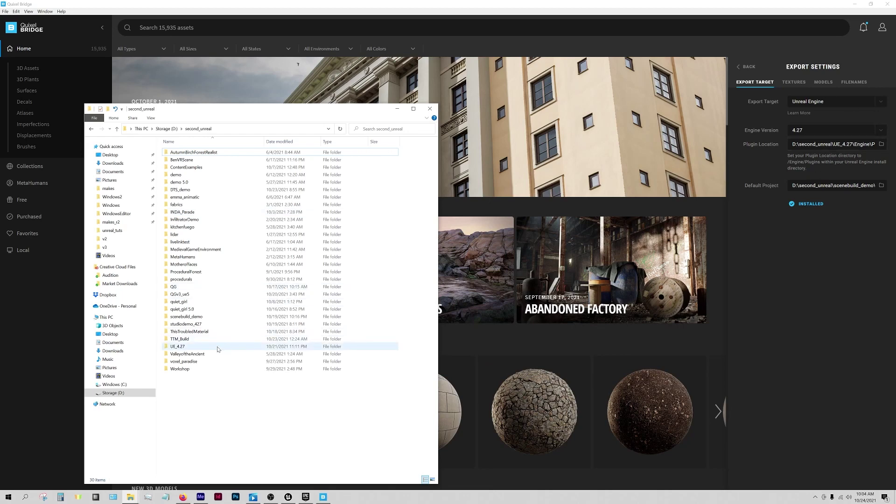
# - Look through the Epic Games folder under C:\Program Files
pyautogui.doubleClick(186, 350)
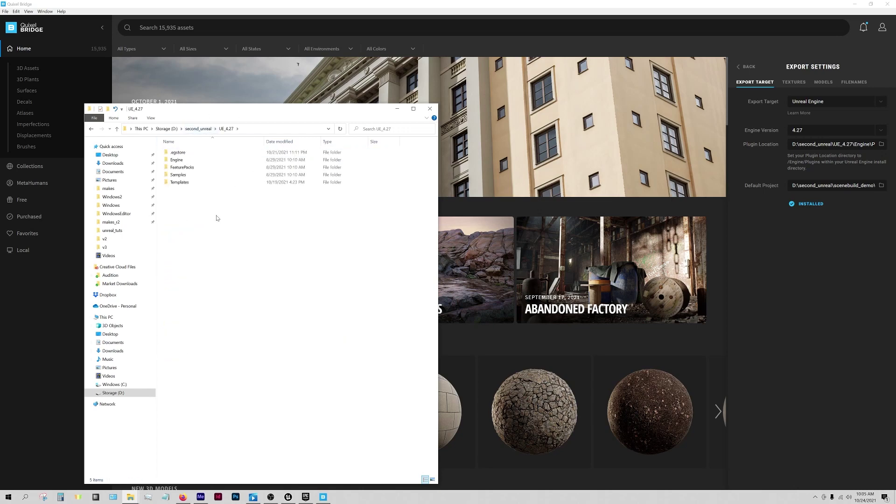
pyautogui.click(113, 384)
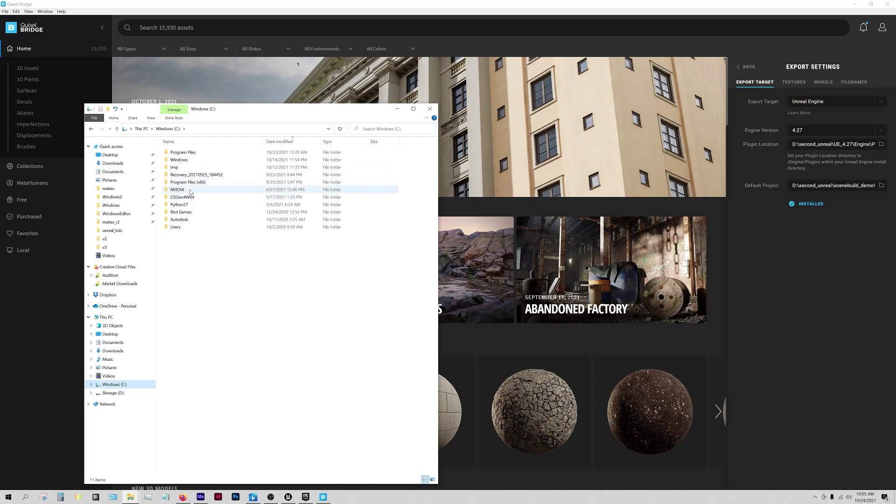
pyautogui.doubleClick(185, 152)
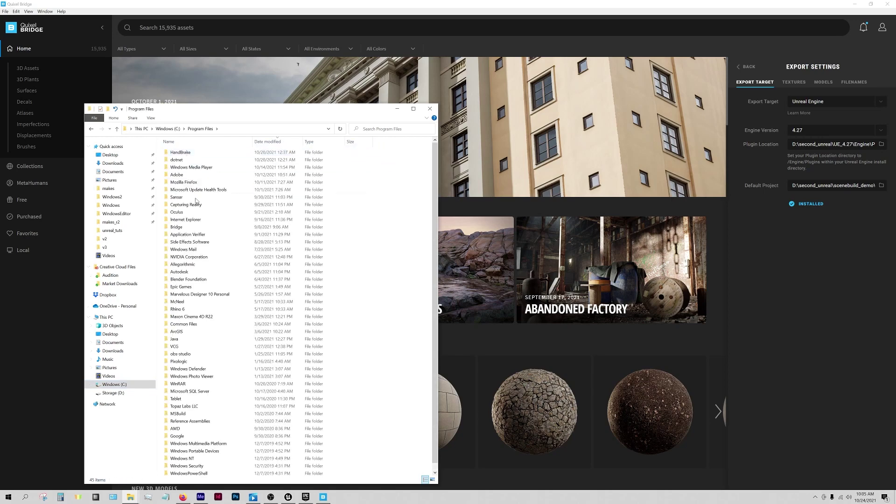
pyautogui.doubleClick(181, 287)
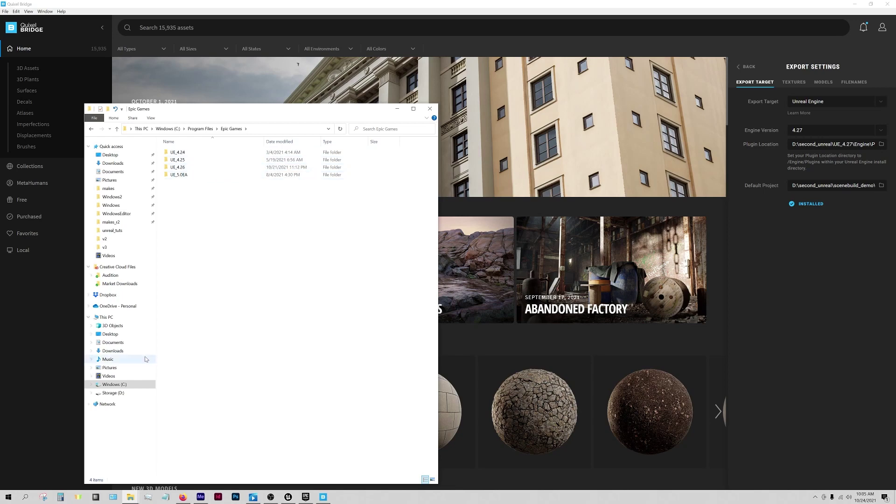
# - Find MegascansPlugin in D:\second_unreal\UE_4.27\Engine\Plugins, then close Explorer
pyautogui.click(124, 393)
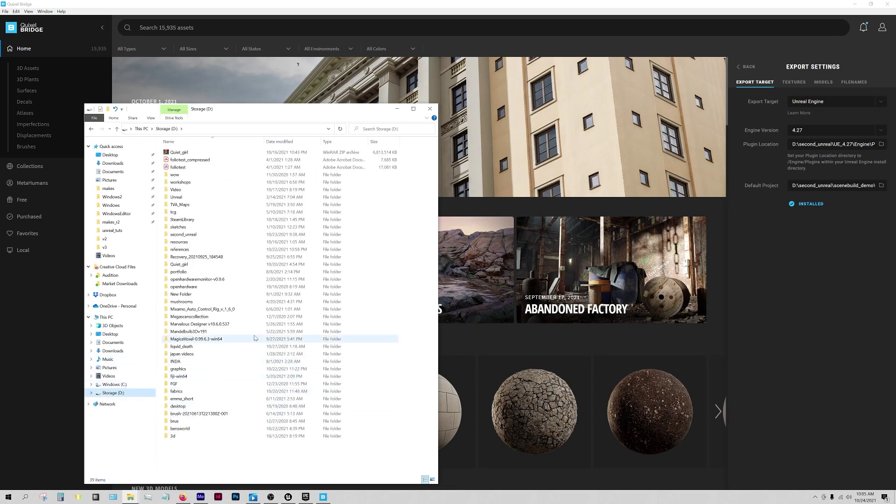
pyautogui.doubleClick(186, 234)
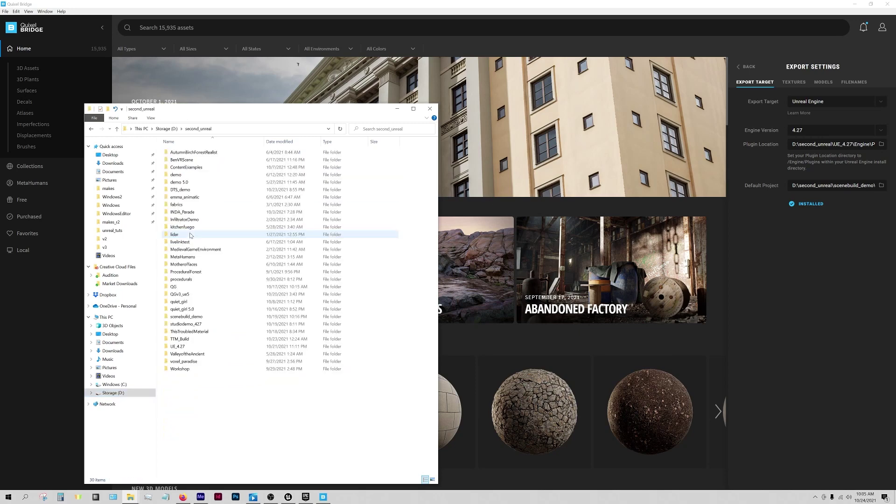
pyautogui.doubleClick(185, 346)
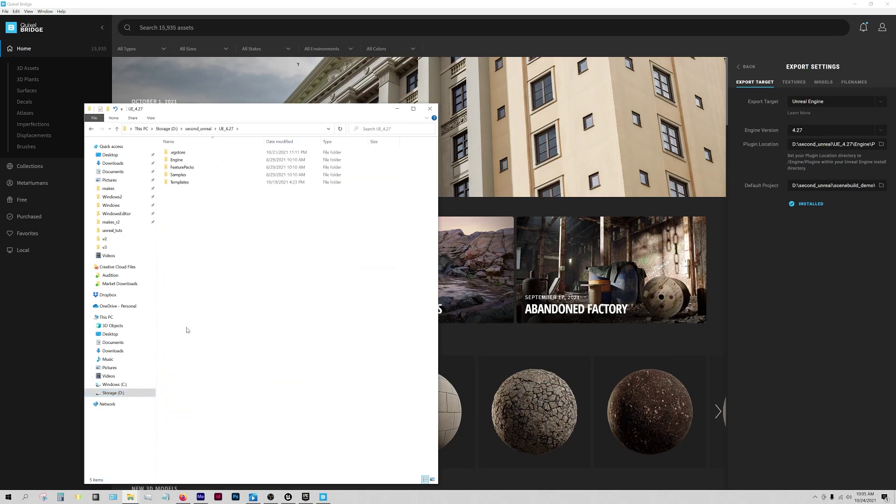
pyautogui.doubleClick(185, 161)
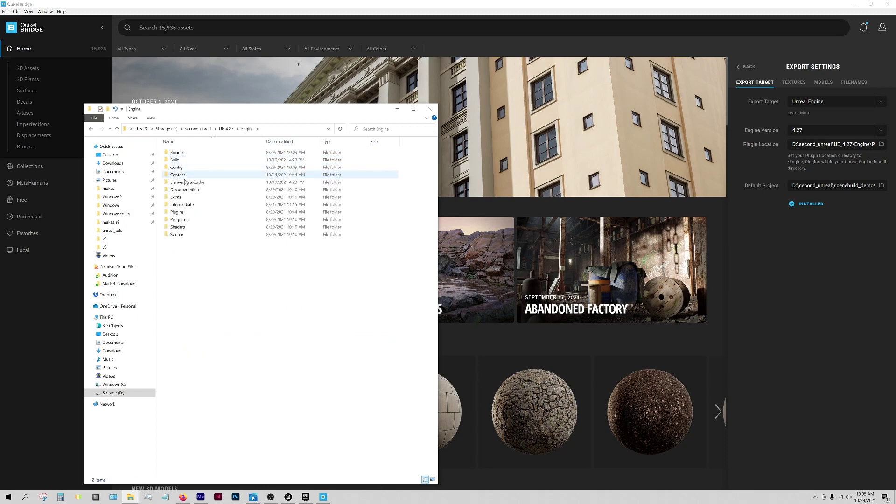
pyautogui.doubleClick(178, 213)
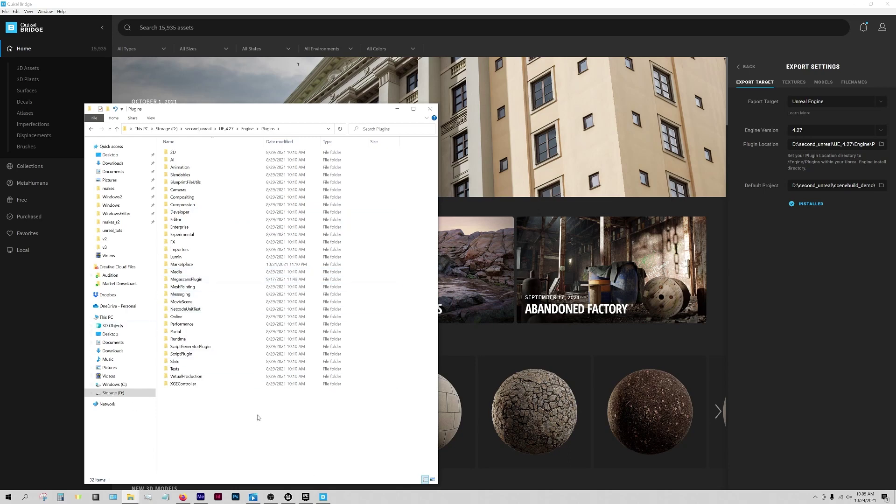
pyautogui.click(189, 279)
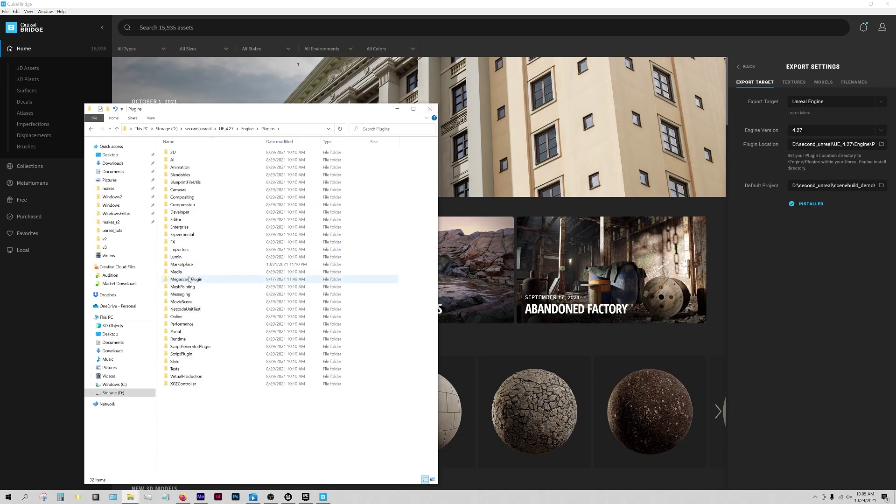
pyautogui.click(430, 109)
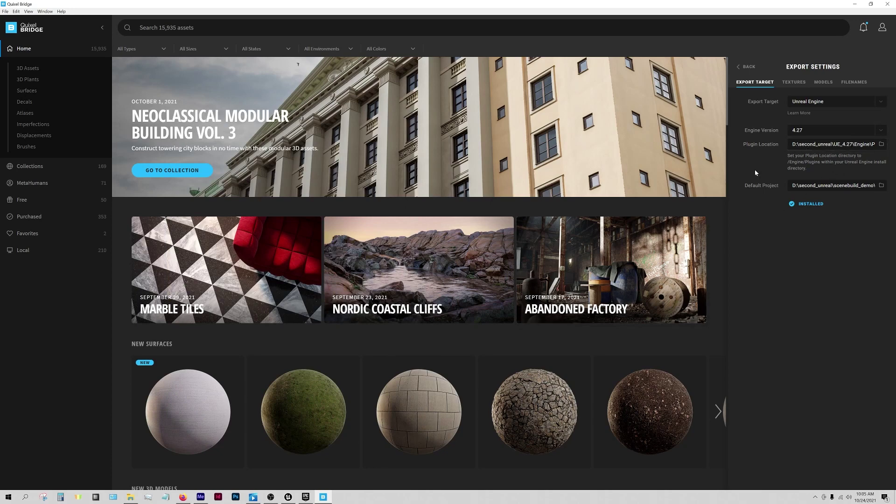
# - Set Bridge's Default Project to the D:\second_unreal\DTS_demo\Content folder
pyautogui.click(882, 185)
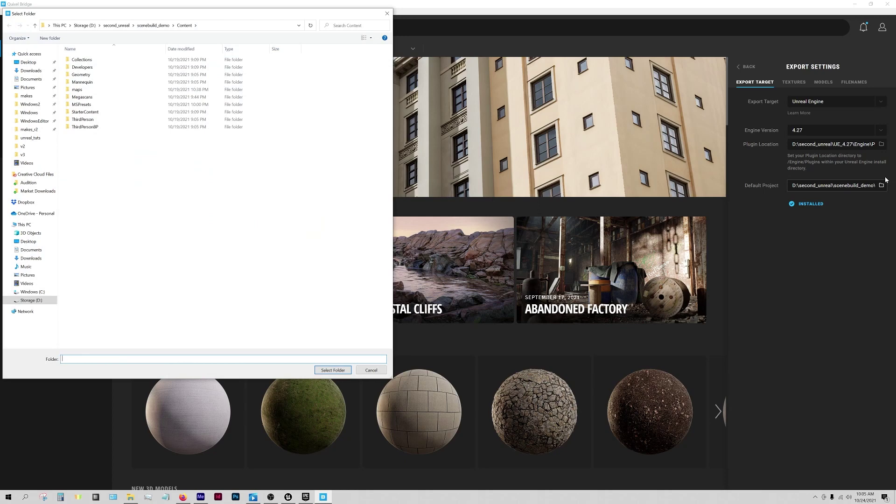
pyautogui.click(116, 26)
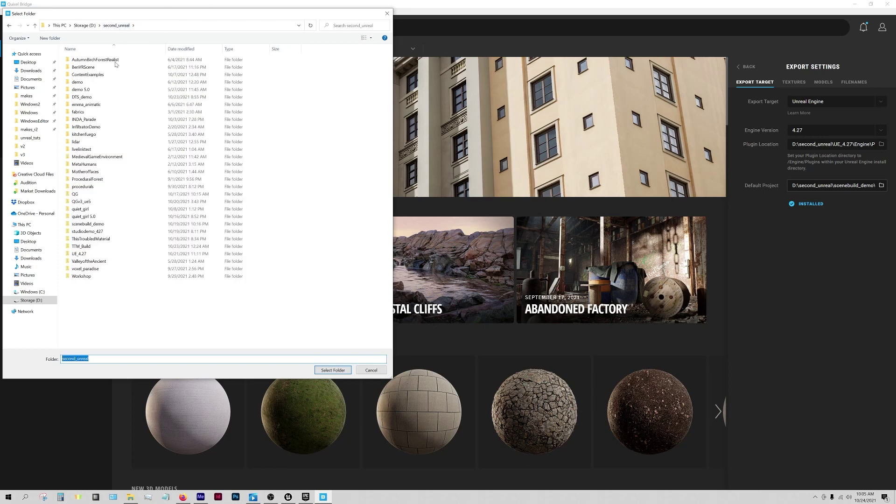
pyautogui.doubleClick(97, 99)
pyautogui.doubleClick(79, 66)
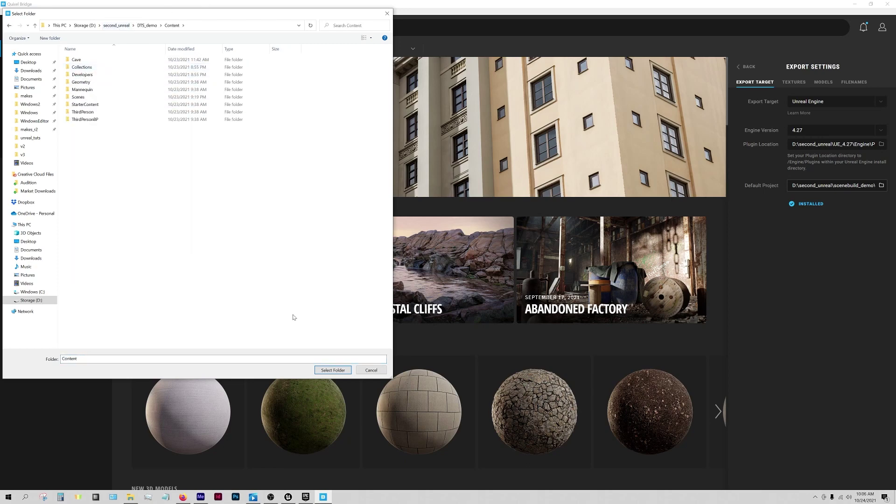
pyautogui.click(330, 371)
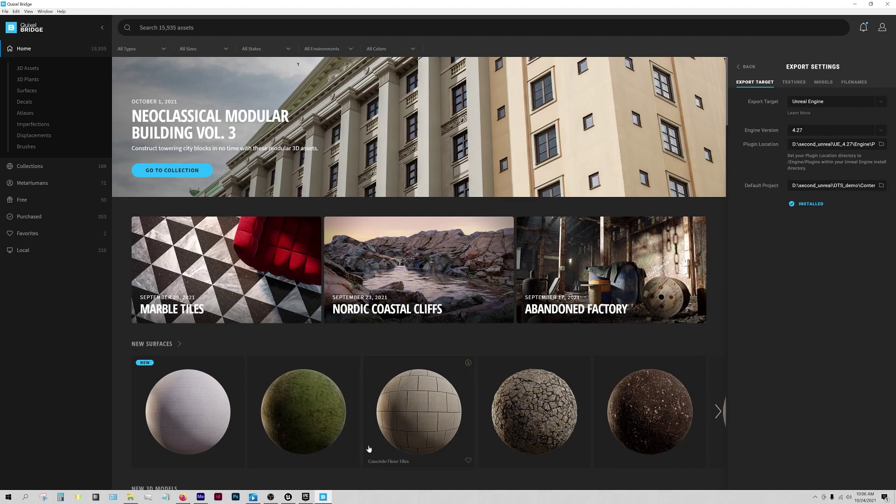
# - Minimize the editor and Bridge, then launch Unreal Engine from the desktop
pyautogui.click(288, 498)
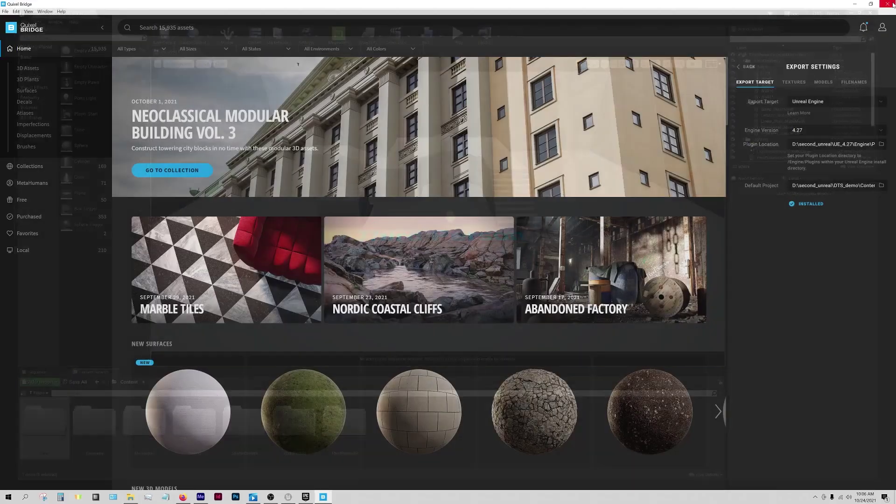
pyautogui.click(867, 3)
pyautogui.click(855, 4)
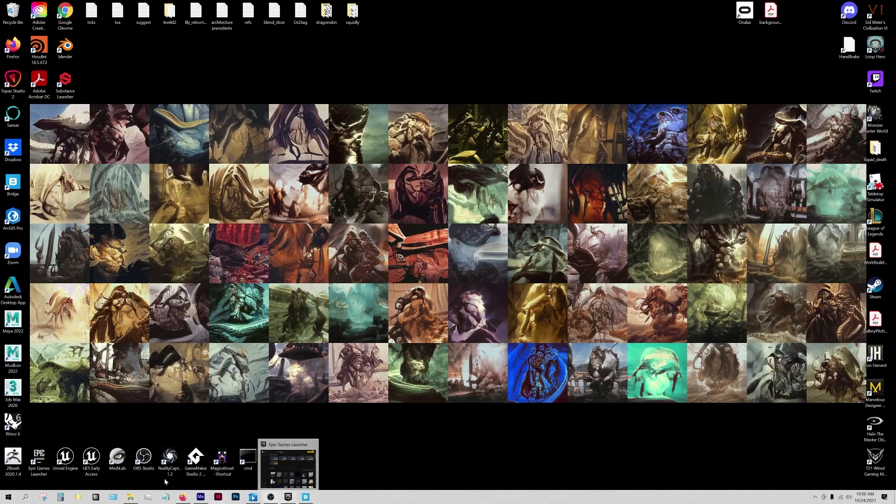
pyautogui.click(66, 458)
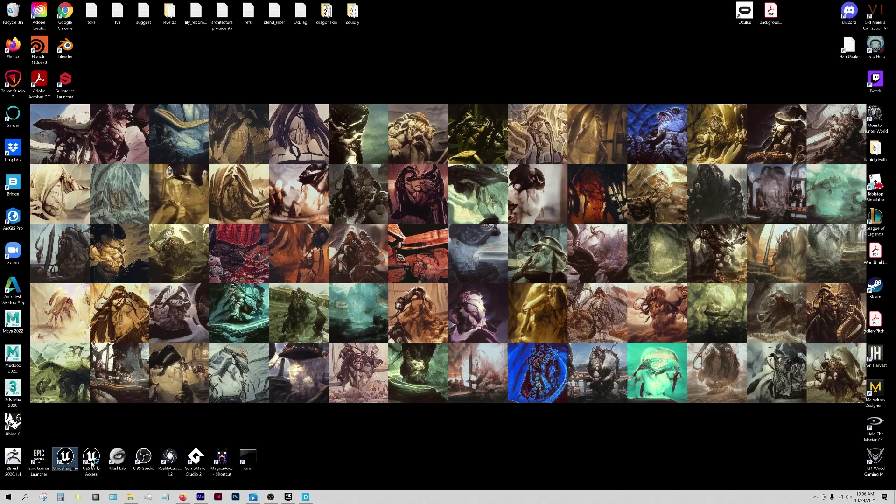
# - Open the DTS_demo project on its Third Person map, dismiss the Message Log, and return to Bridge
pyautogui.click(306, 497)
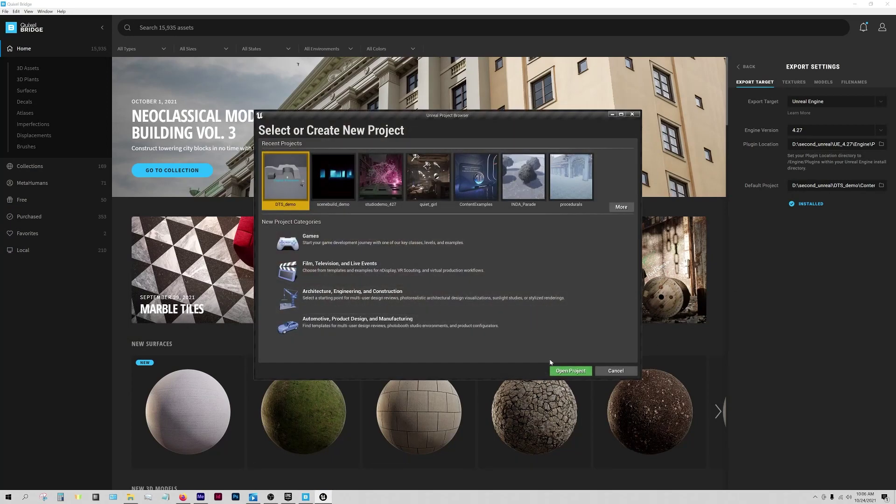
pyautogui.click(571, 371)
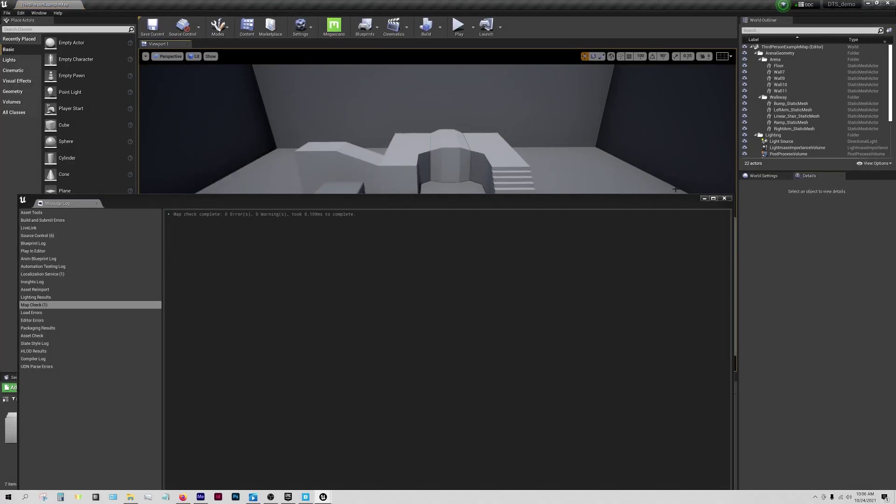
pyautogui.click(703, 198)
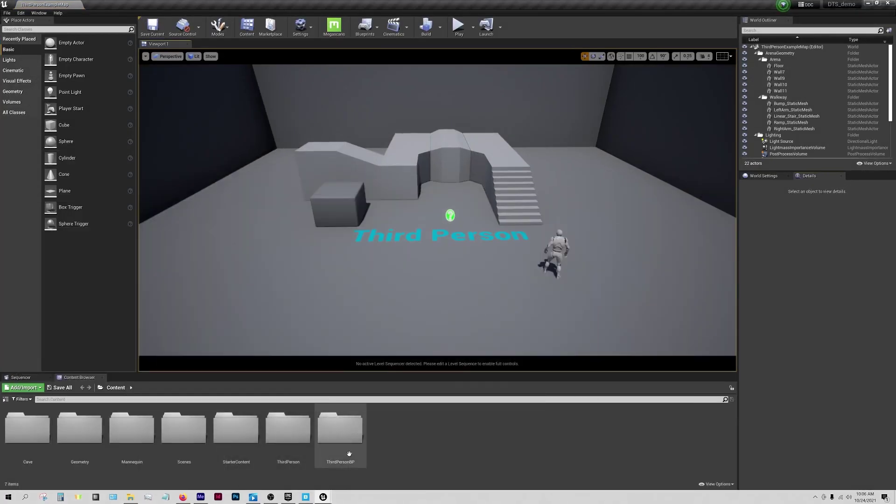
pyautogui.click(306, 498)
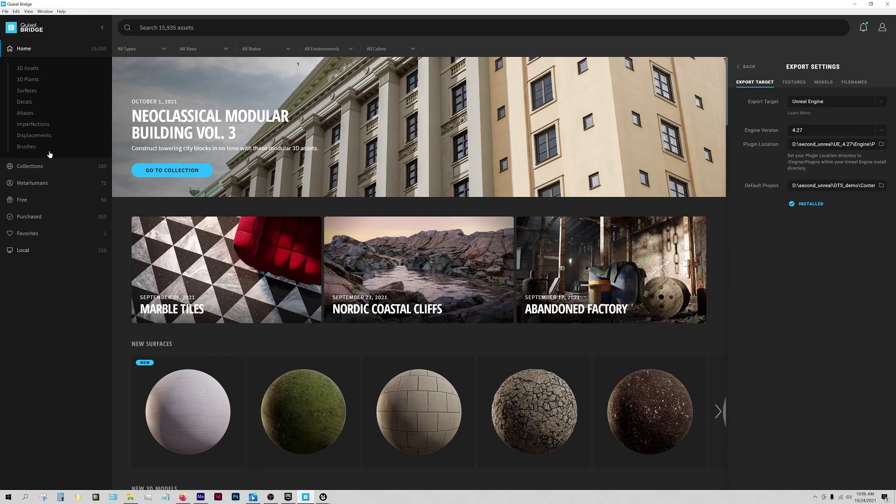
# - Close the export settings and scroll through the 3D Assets categories
pyautogui.click(42, 73)
pyautogui.click(746, 67)
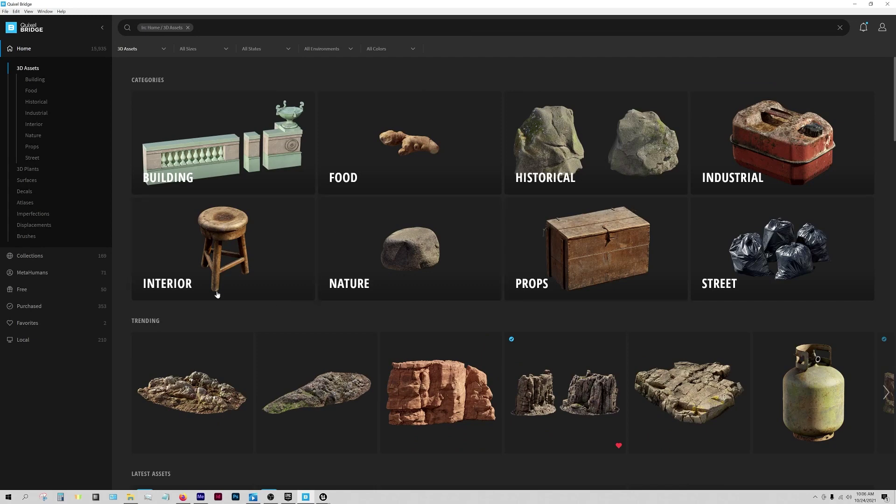
pyautogui.scroll(-5, 252, 326)
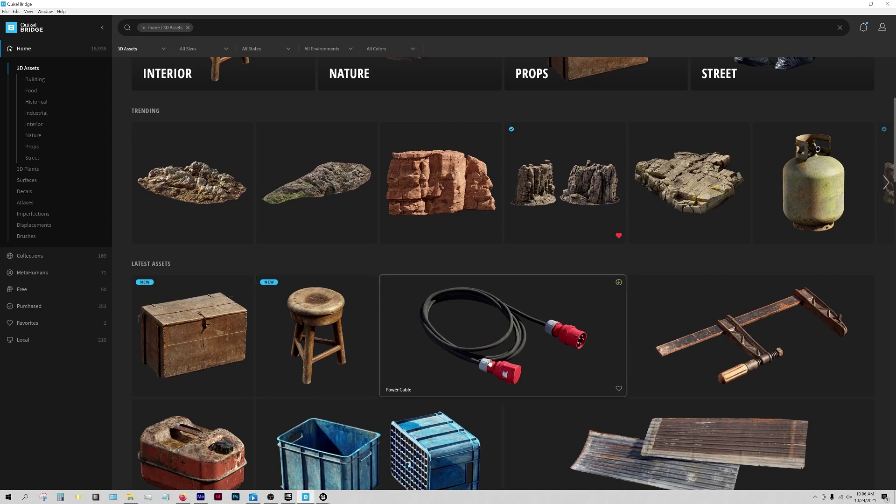
pyautogui.scroll(-4, 473, 327)
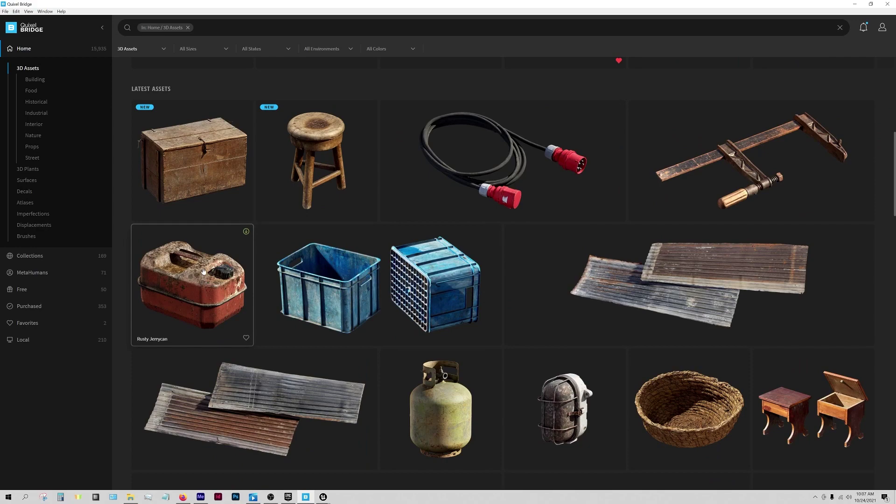
pyautogui.scroll(-6, 287, 297)
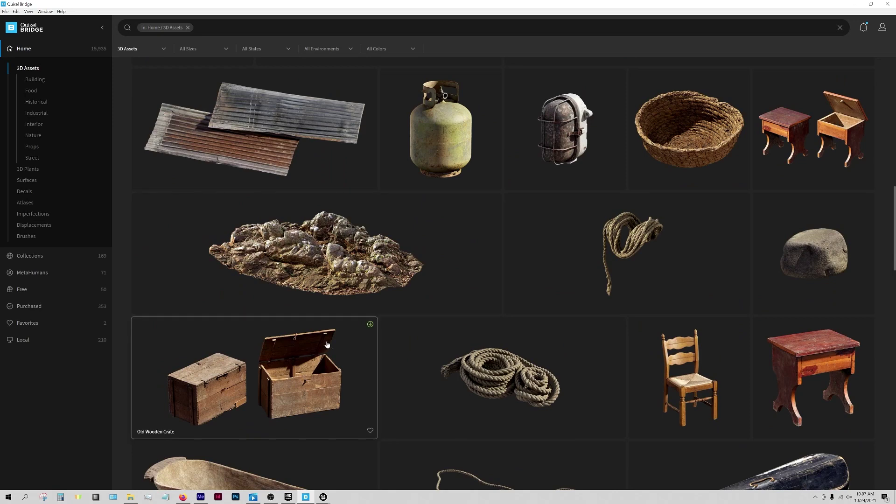
pyautogui.scroll(-2, 330, 316)
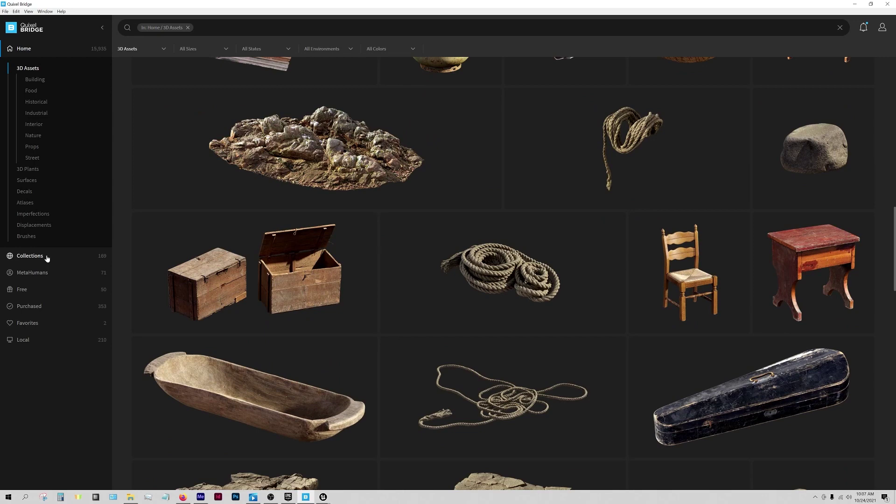
pyautogui.scroll(-2, 430, 230)
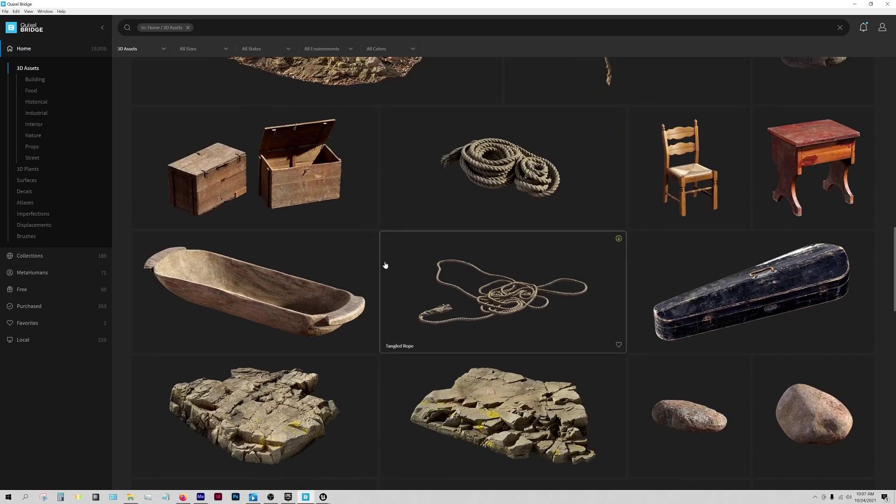
pyautogui.scroll(5, 310, 220)
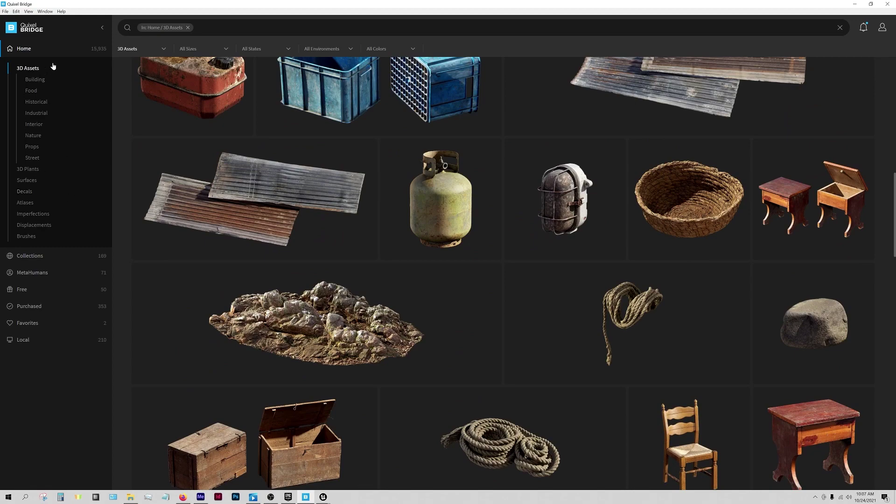
pyautogui.scroll(9, 396, 266)
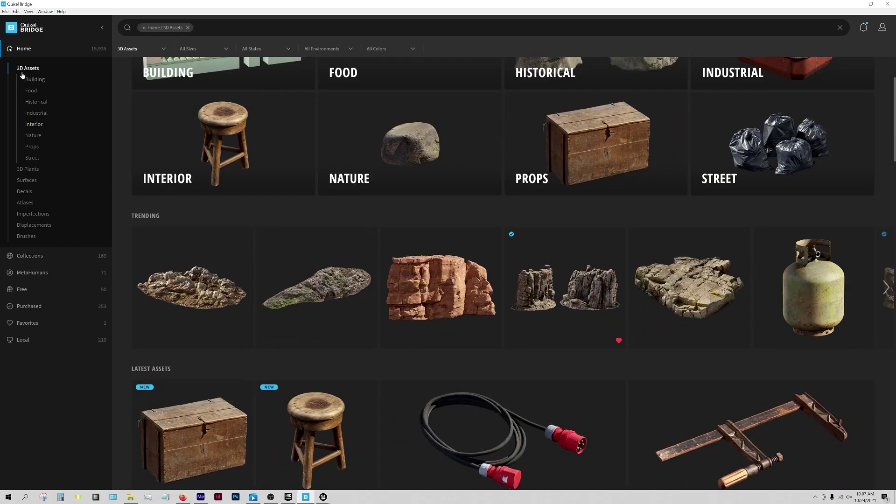
# - Look at the 3D Plants and Surfaces categories, then scroll the curated collections
pyautogui.click(34, 171)
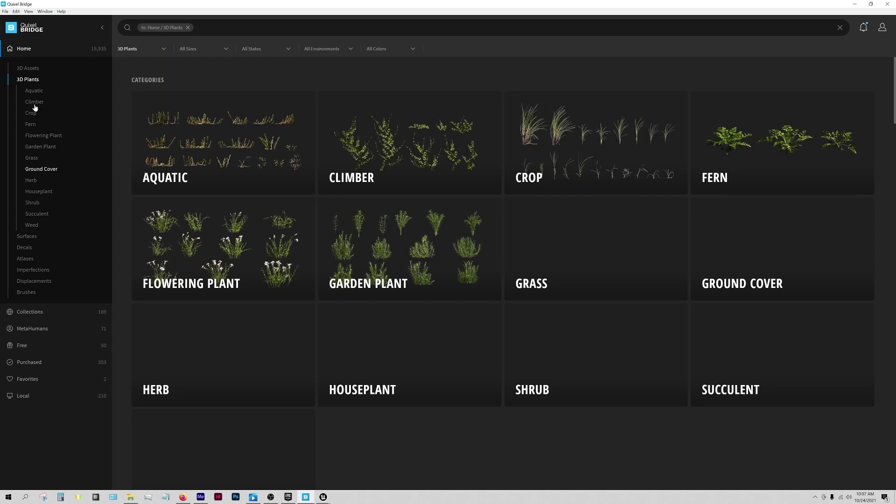
pyautogui.click(28, 239)
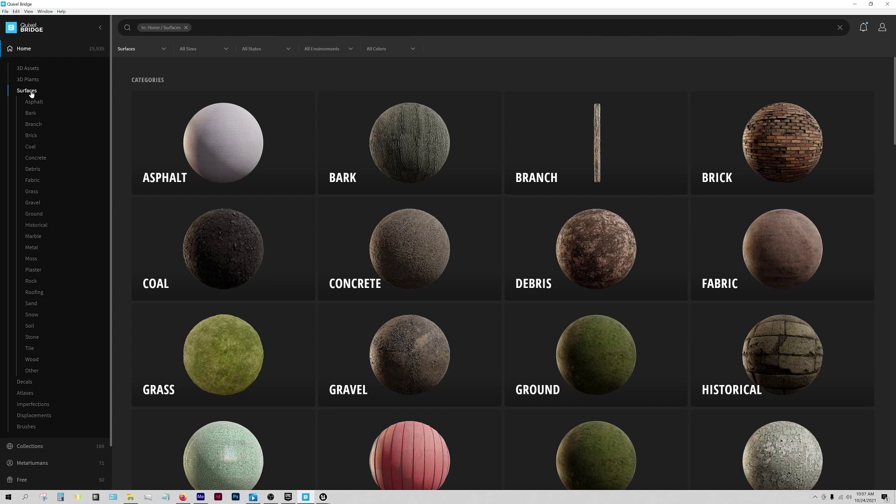
pyautogui.click(80, 446)
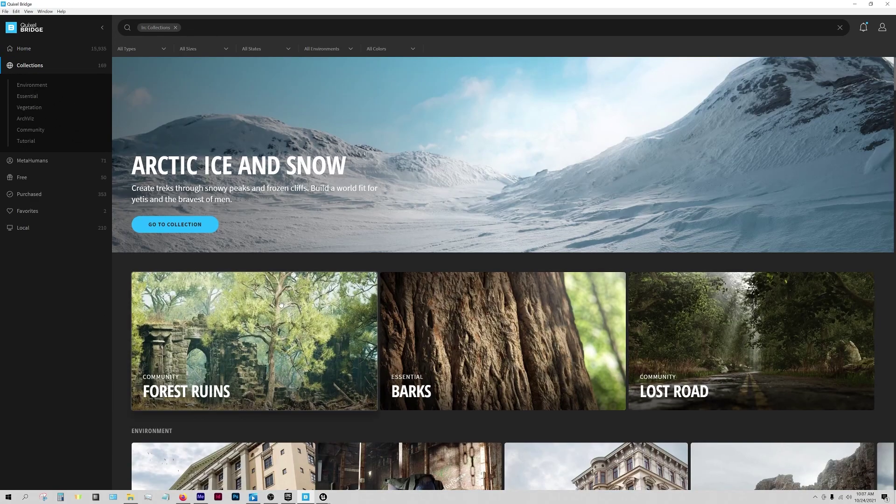
pyautogui.scroll(-3, 284, 308)
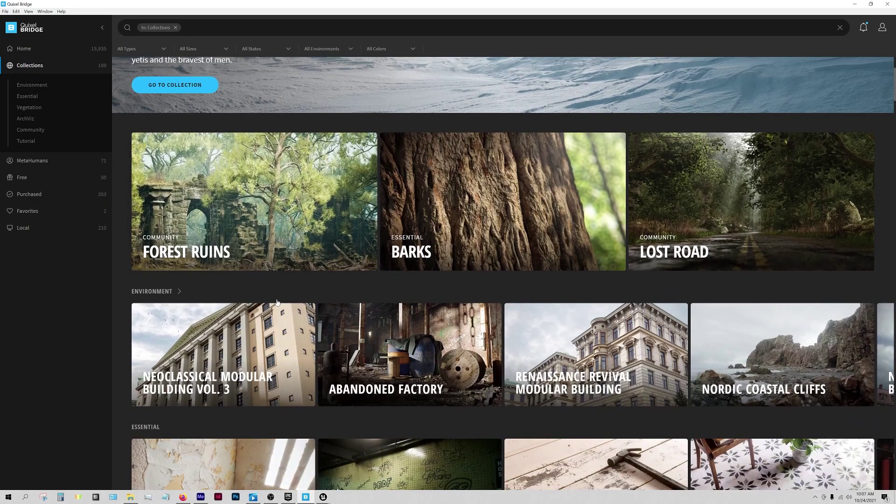
pyautogui.scroll(-5, 277, 303)
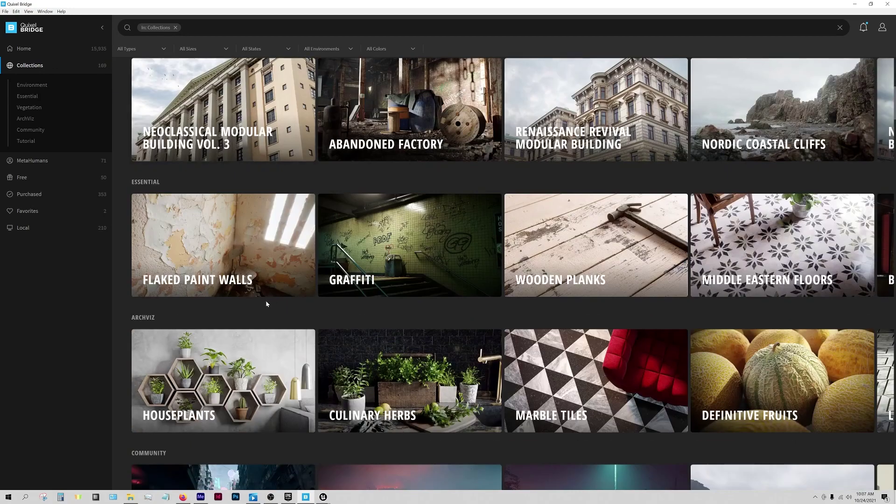
pyautogui.scroll(-2, 404, 385)
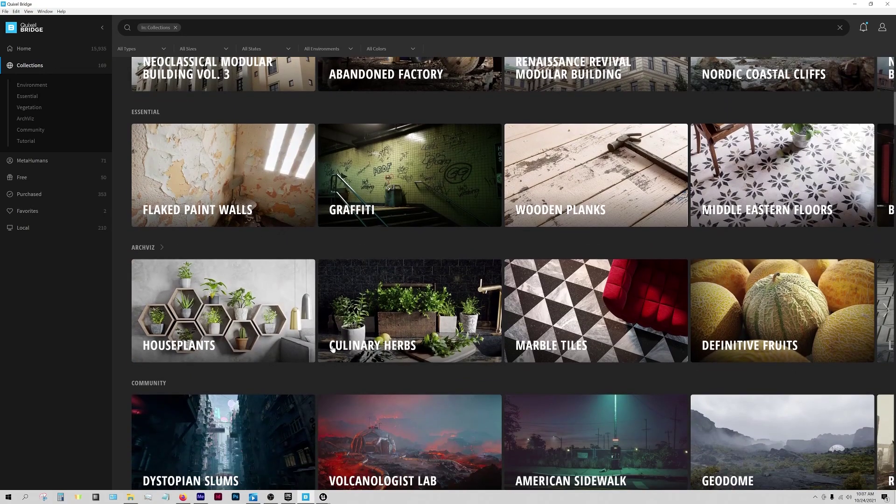
# - Open the Culinary Herbs collection and scroll through its assets
pyautogui.click(437, 324)
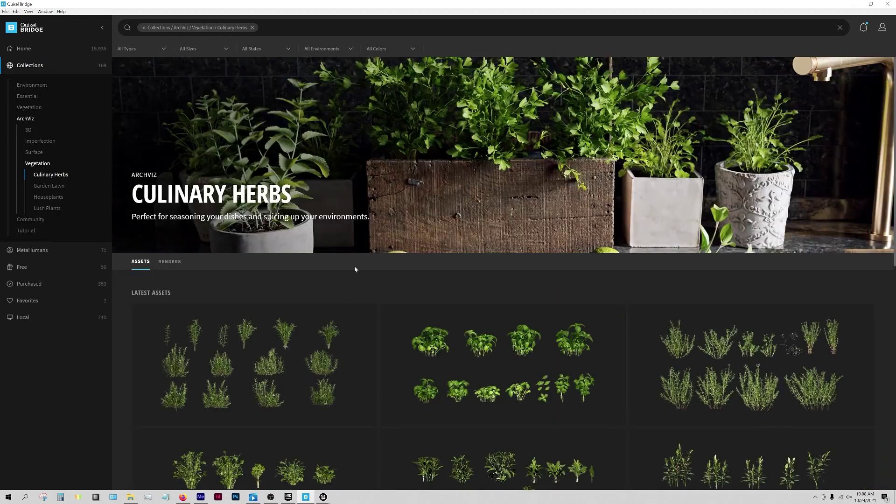
pyautogui.scroll(-5, 352, 270)
pyautogui.scroll(-2, 349, 281)
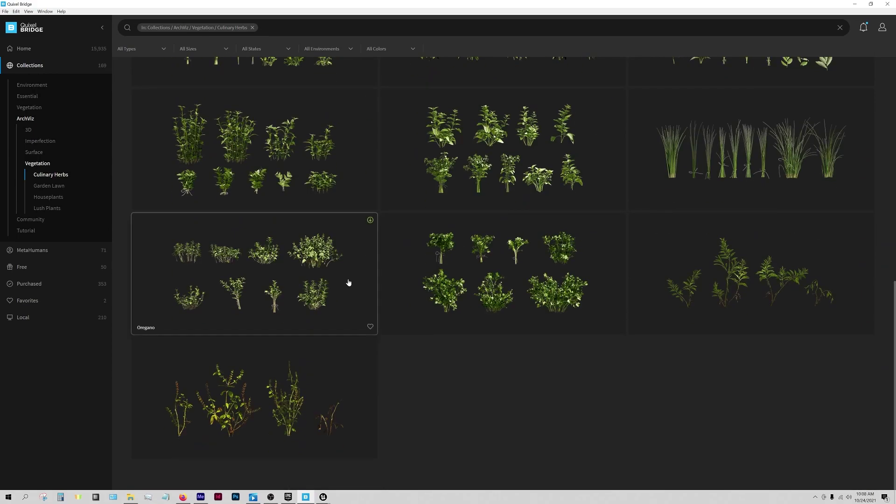
pyautogui.scroll(10, 504, 287)
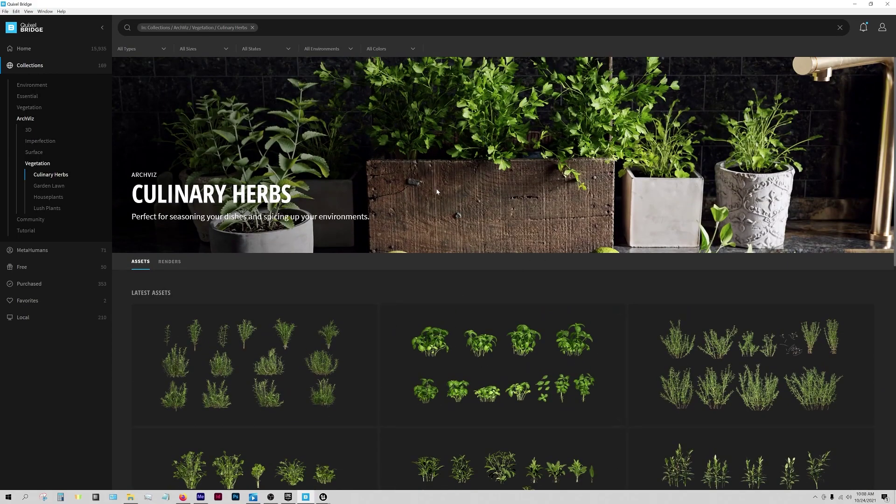
pyautogui.scroll(-9, 490, 323)
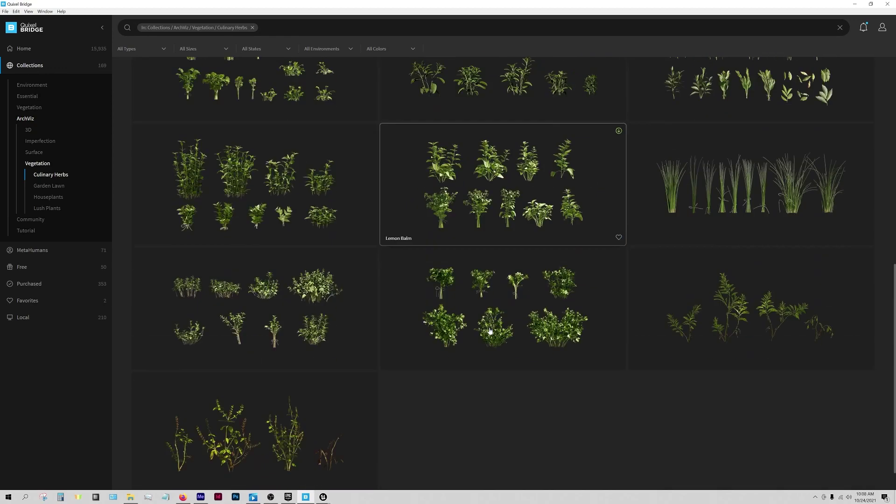
pyautogui.scroll(5, 490, 331)
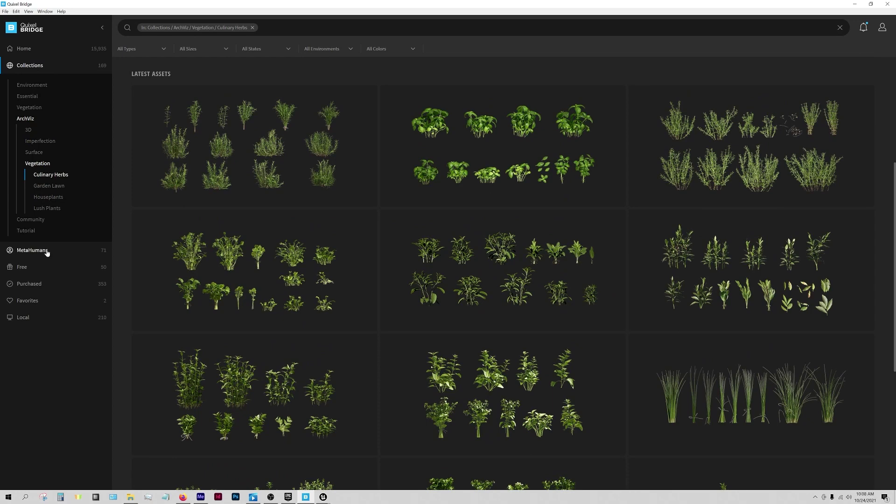
# - Open the ArchViz 3D Definitive Breads collection and scroll its bread models
pyautogui.click(29, 131)
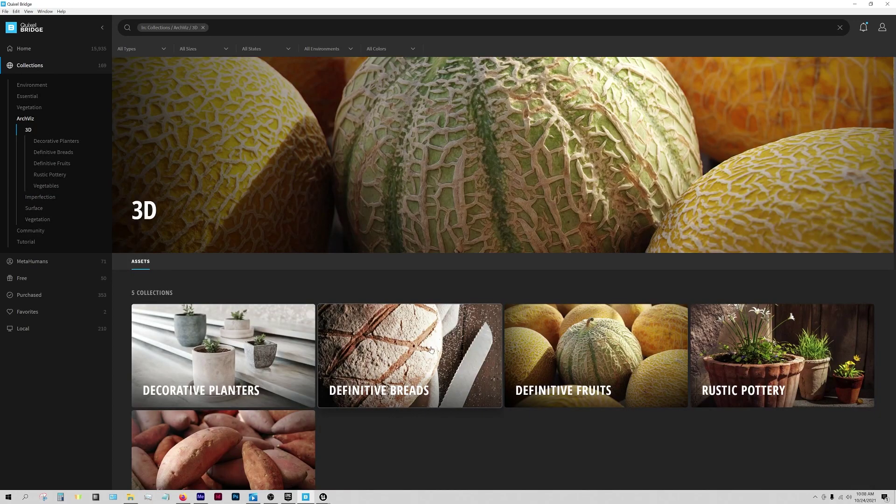
pyautogui.click(430, 347)
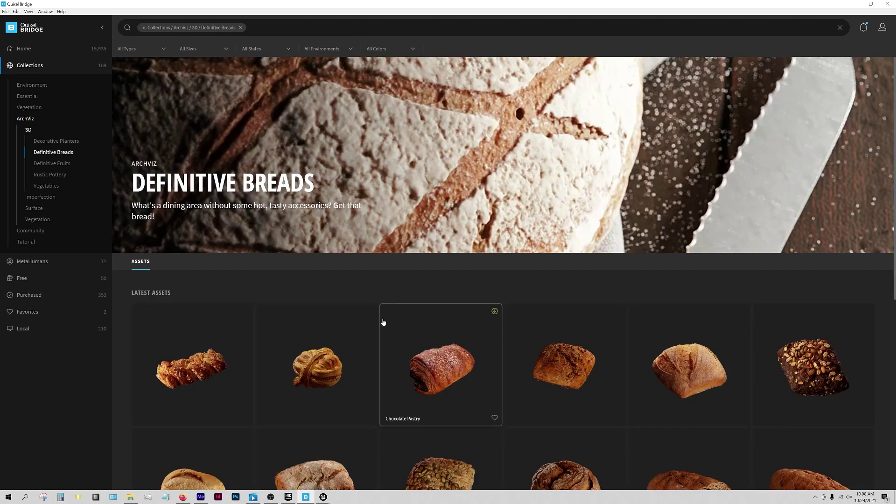
pyautogui.scroll(-5, 379, 326)
pyautogui.scroll(-3, 354, 327)
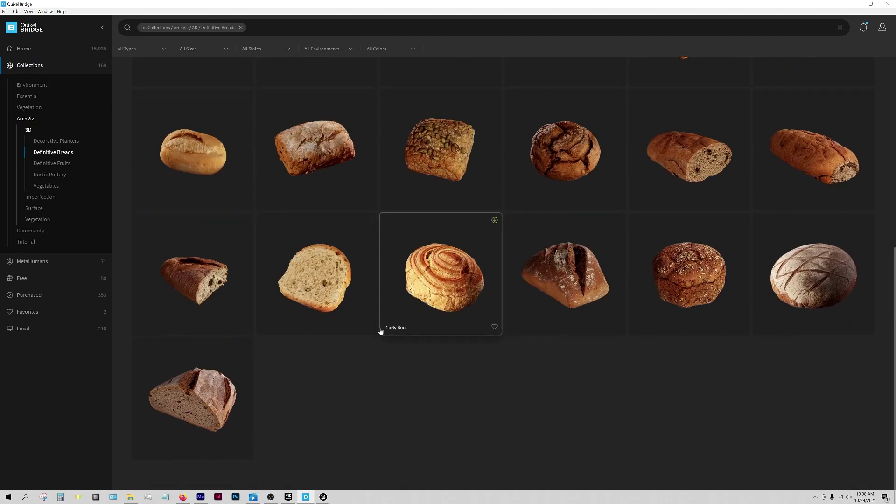
pyautogui.scroll(5, 380, 330)
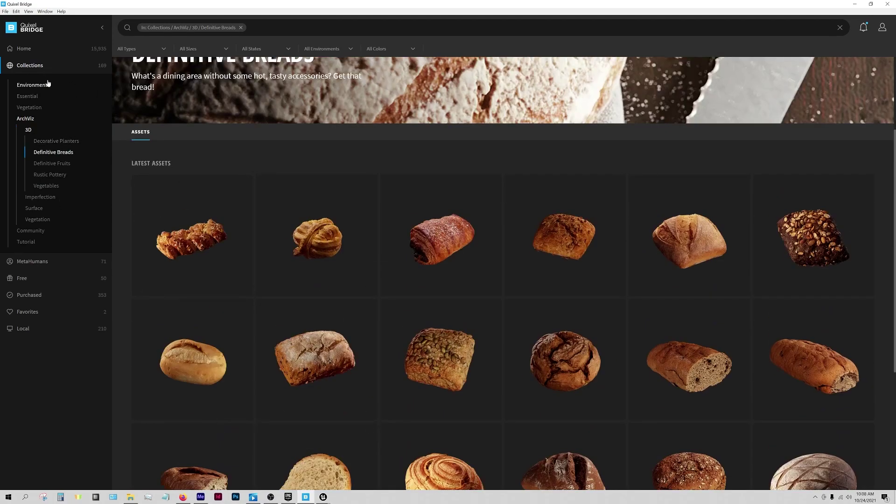
# - Browse the Environment collections down to the Urban sub-collections
pyautogui.click(36, 86)
pyautogui.scroll(-3, 324, 243)
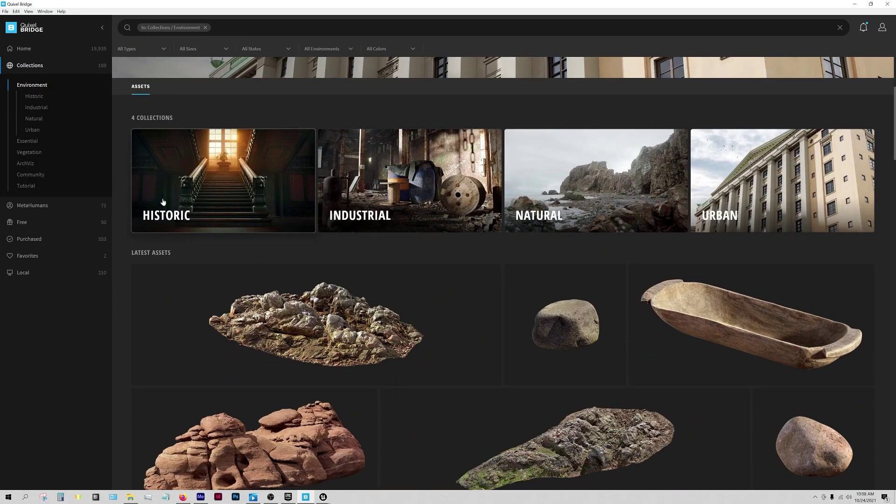
pyautogui.scroll(4, 372, 256)
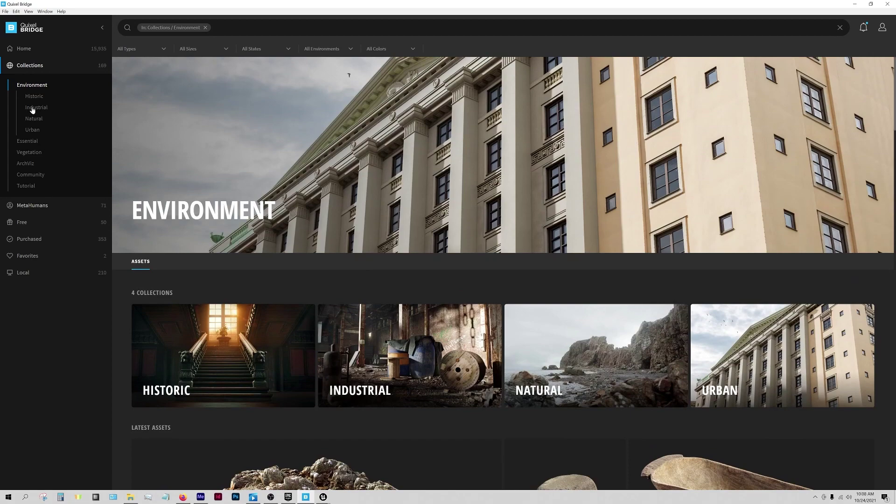
pyautogui.click(41, 130)
pyautogui.scroll(-4, 262, 321)
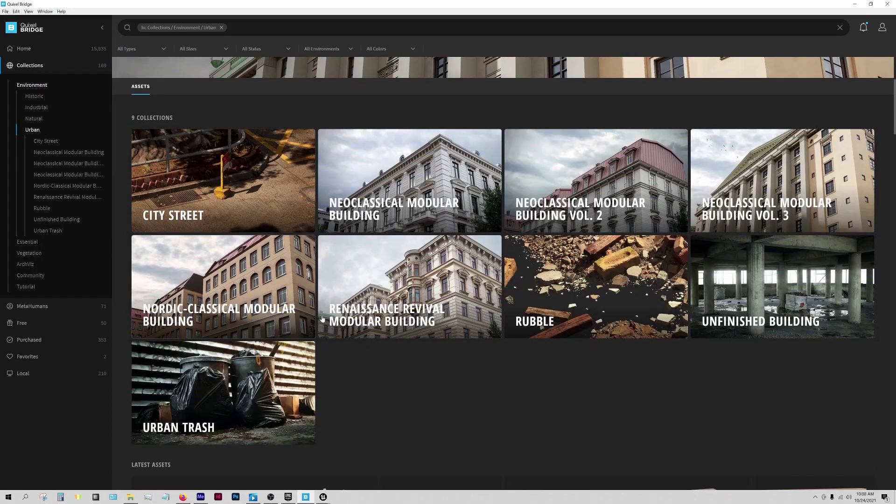
# - Scroll through the Urban Trash collection's assets, then go back to the Home page
pyautogui.click(251, 380)
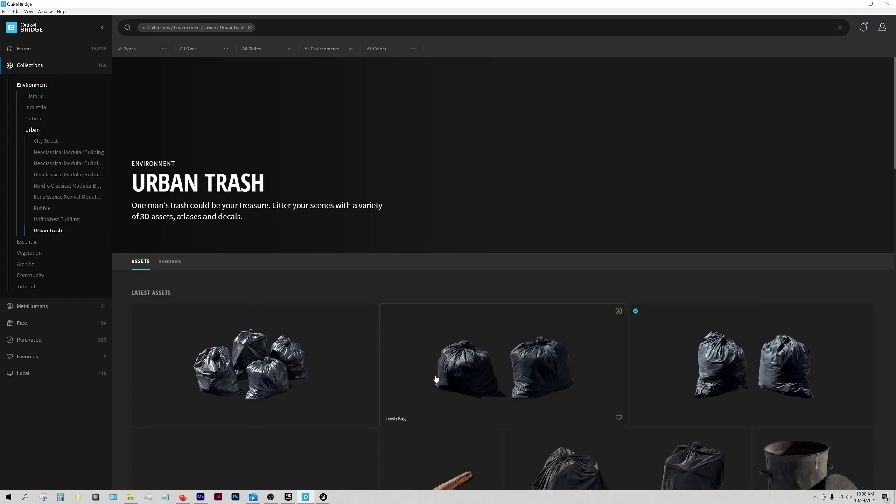
pyautogui.scroll(-7, 306, 381)
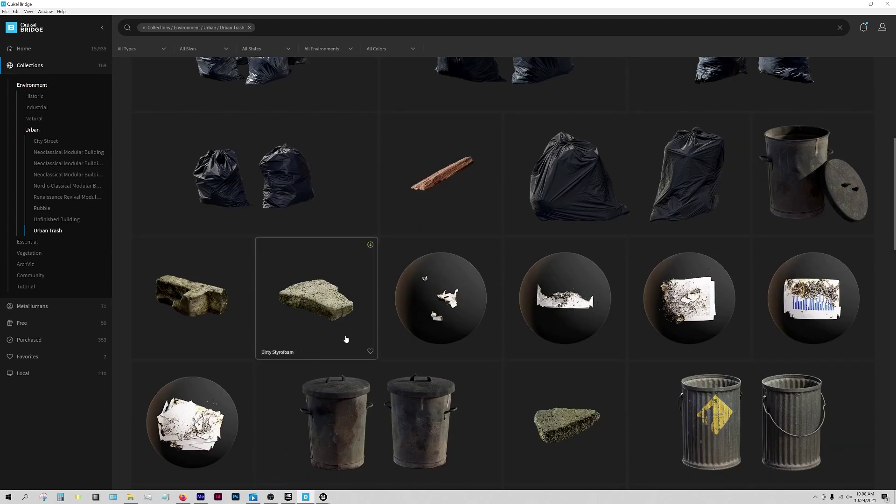
pyautogui.scroll(-5, 482, 356)
pyautogui.scroll(-2, 434, 315)
pyautogui.scroll(-10, 432, 313)
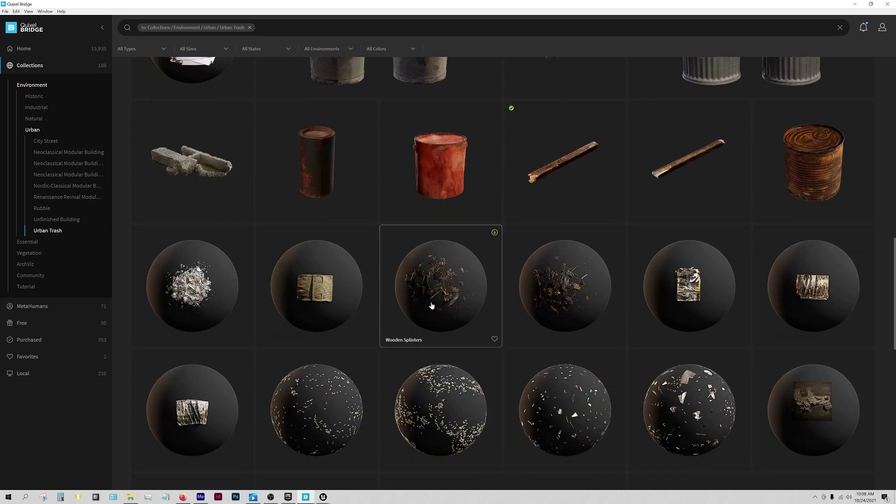
pyautogui.scroll(-7, 537, 364)
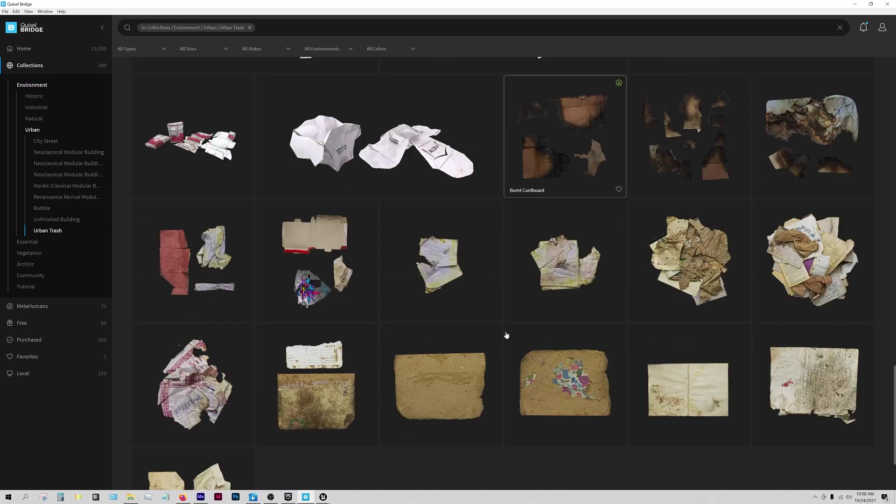
pyautogui.scroll(6, 474, 331)
pyautogui.scroll(18, 422, 329)
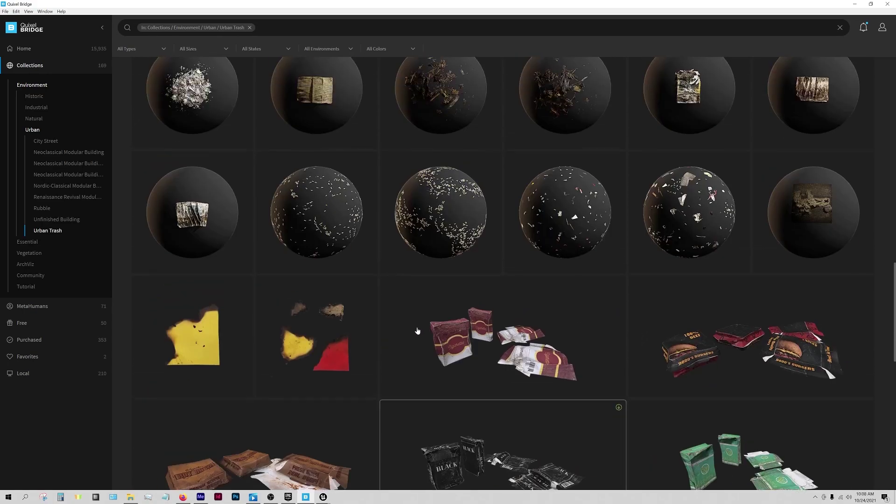
pyautogui.scroll(1, 433, 350)
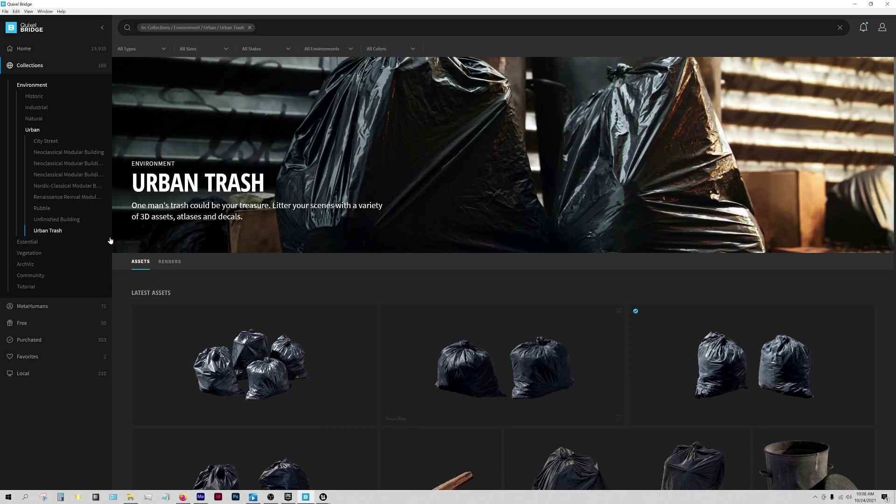
pyautogui.click(28, 54)
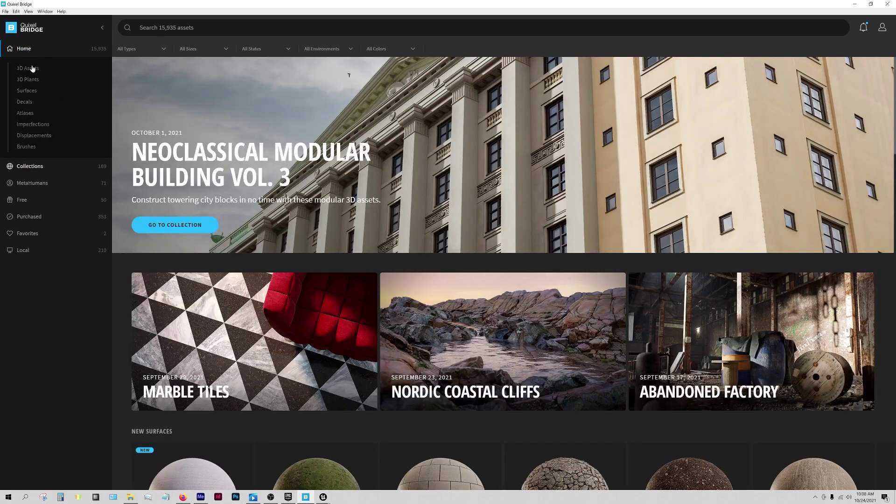
# - Open the Food 3D assets, scroll to the Avocado, and start its download
pyautogui.click(32, 69)
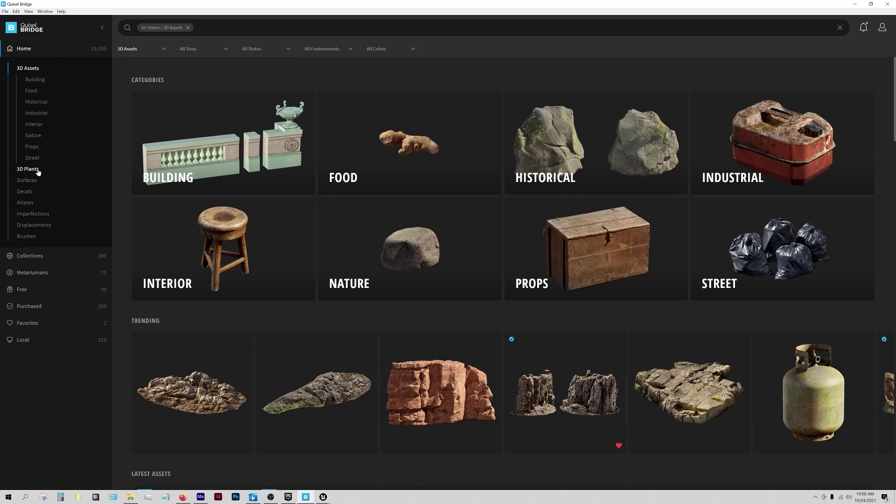
pyautogui.click(384, 140)
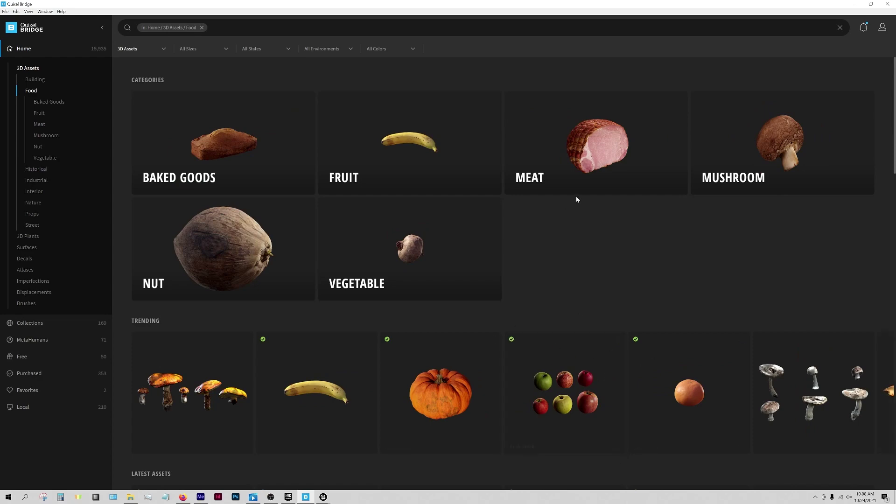
pyautogui.scroll(-4, 569, 303)
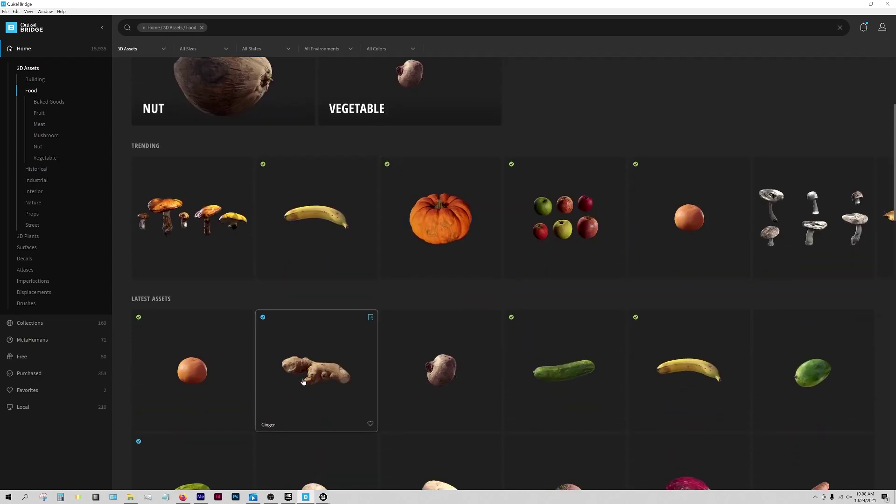
pyautogui.scroll(-5, 305, 350)
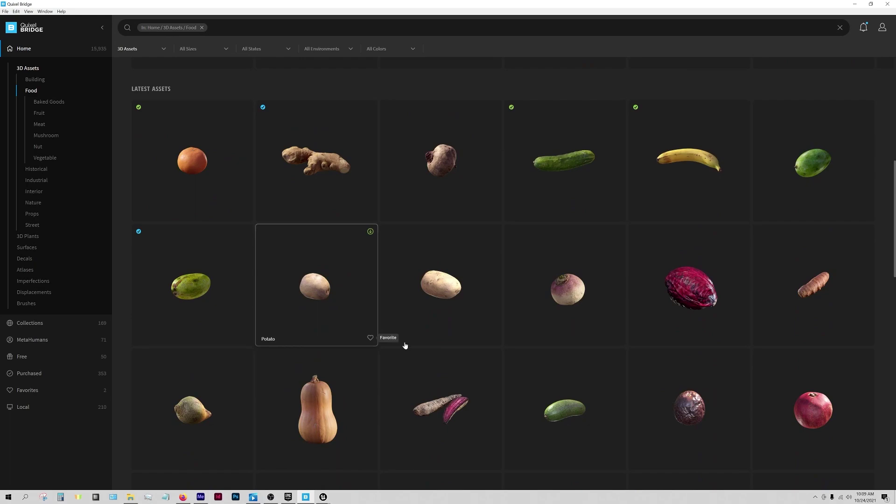
pyautogui.scroll(-12, 443, 344)
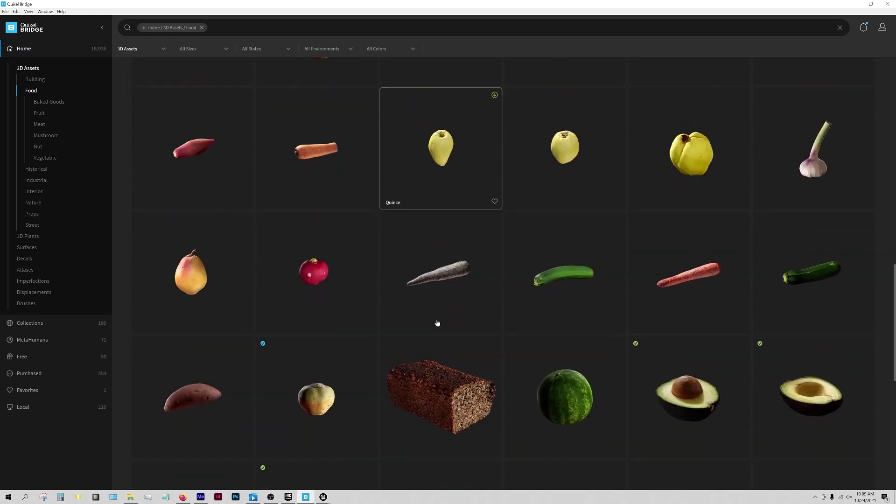
pyautogui.scroll(-3, 435, 323)
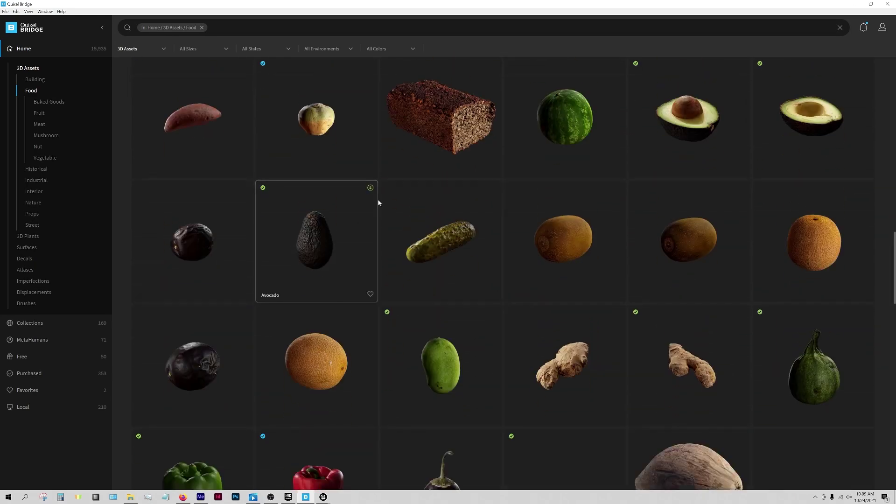
pyautogui.click(369, 188)
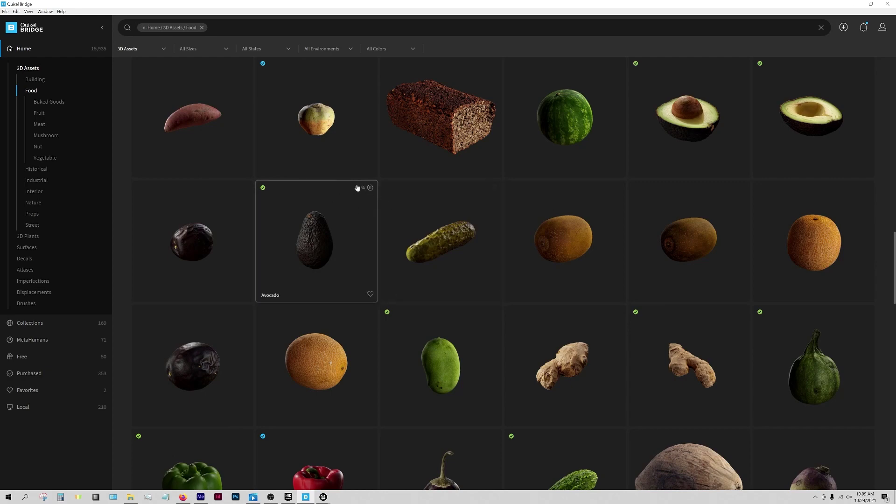
# - Select the Avocado, keep 4K resolution, and check the open Unreal Editor windows
pyautogui.click(325, 230)
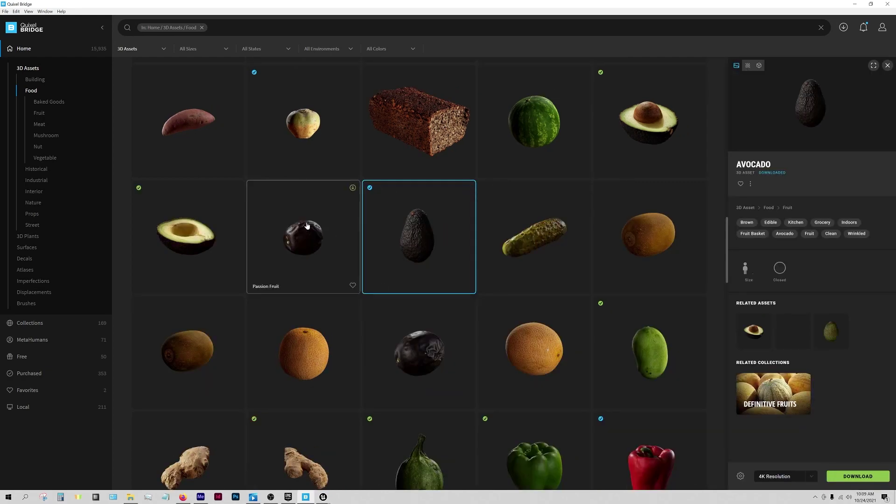
pyautogui.click(811, 478)
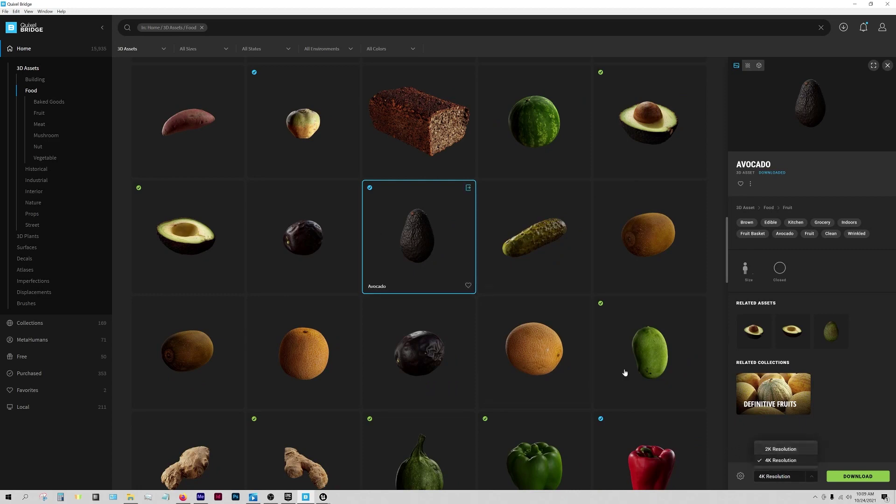
pyautogui.click(844, 467)
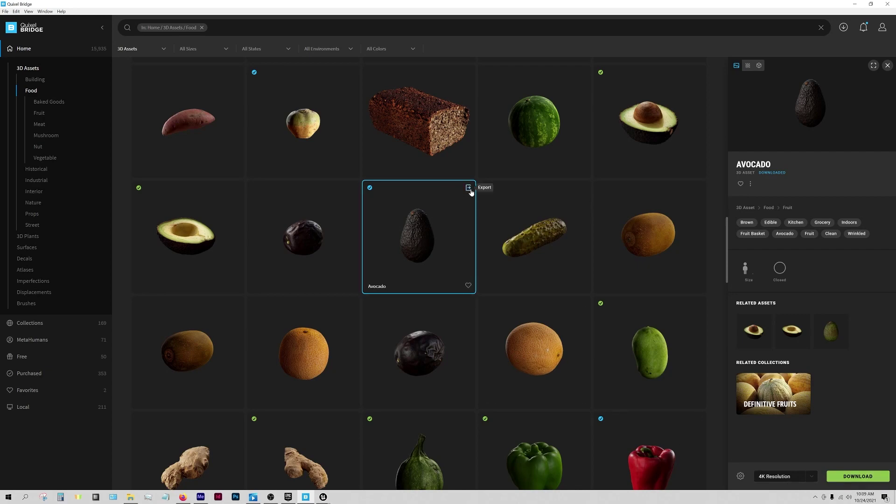
pyautogui.click(468, 190)
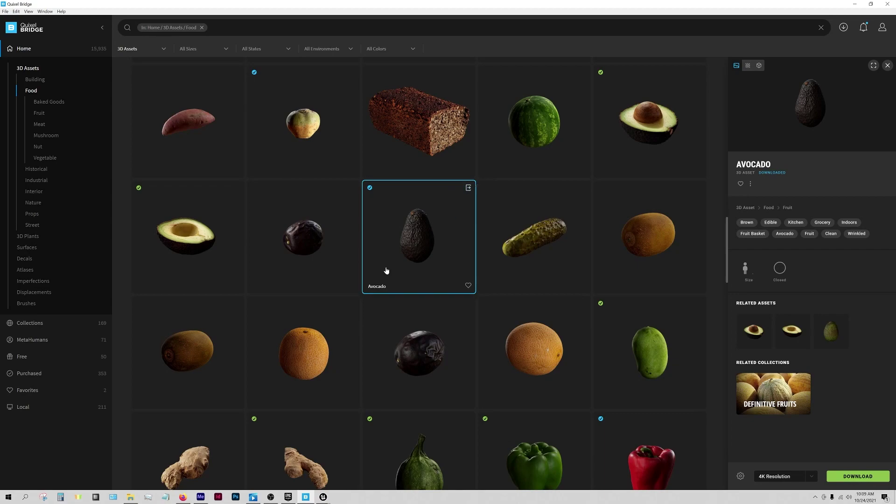
pyautogui.click(323, 497)
pyautogui.click(347, 464)
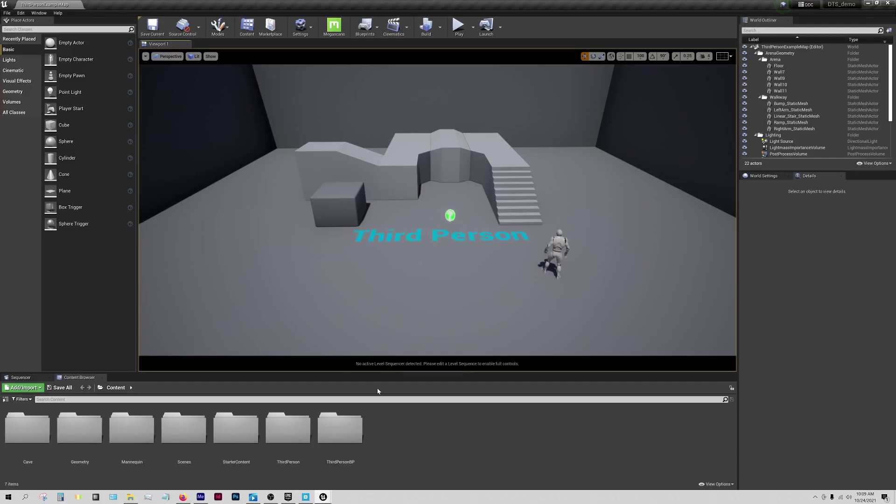
pyautogui.click(306, 497)
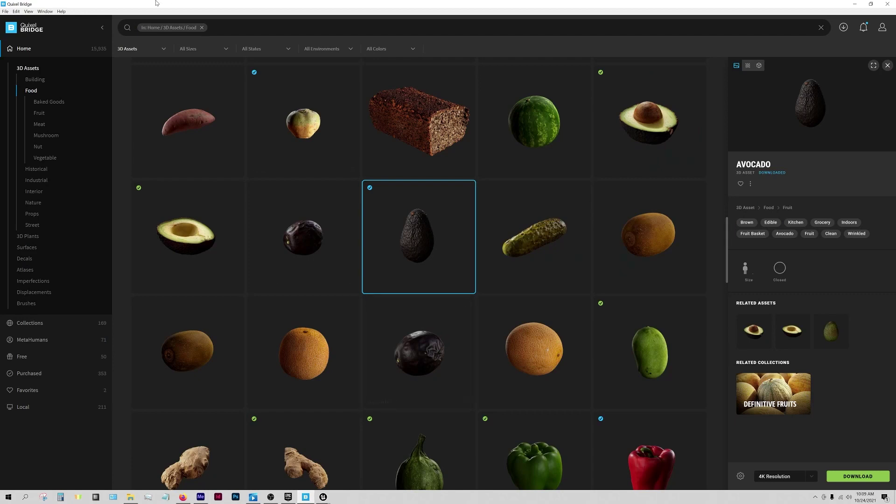
# - Export the Avocado to Unreal Engine and minimize Bridge to see the imported files
pyautogui.moveTo(450, 215)
pyautogui.moveTo(469, 188)
pyautogui.click(469, 189)
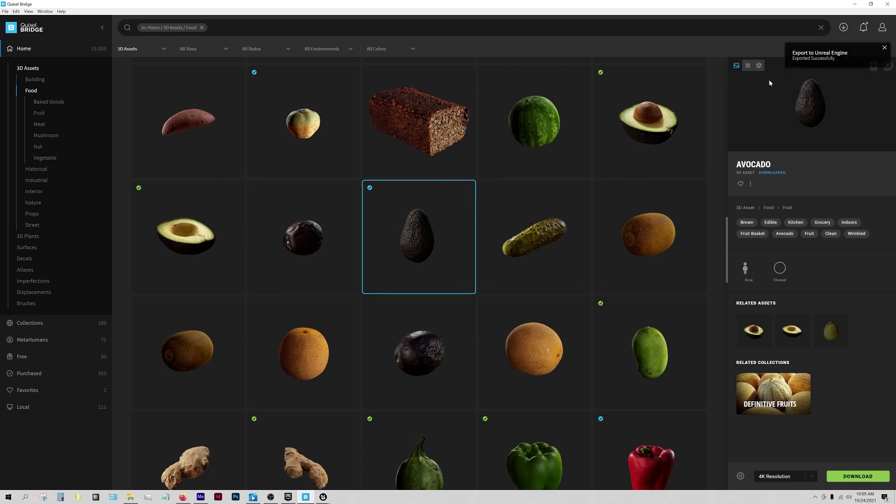
pyautogui.click(855, 4)
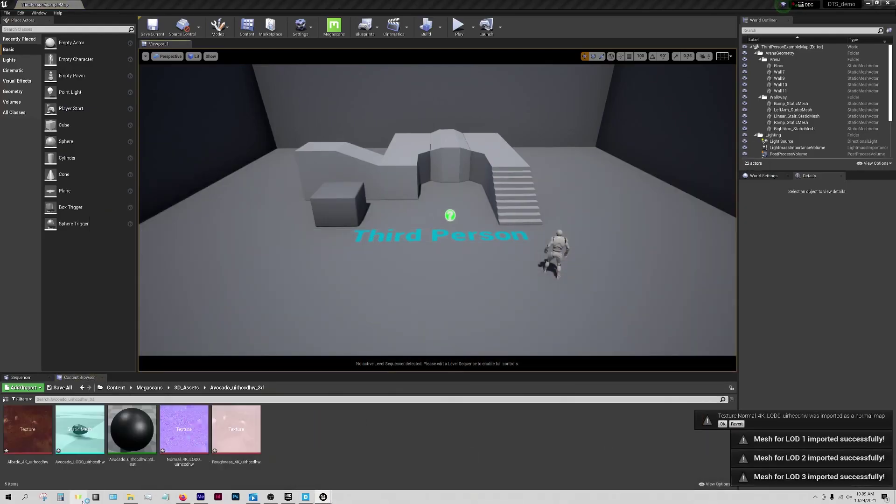
pyautogui.click(176, 103)
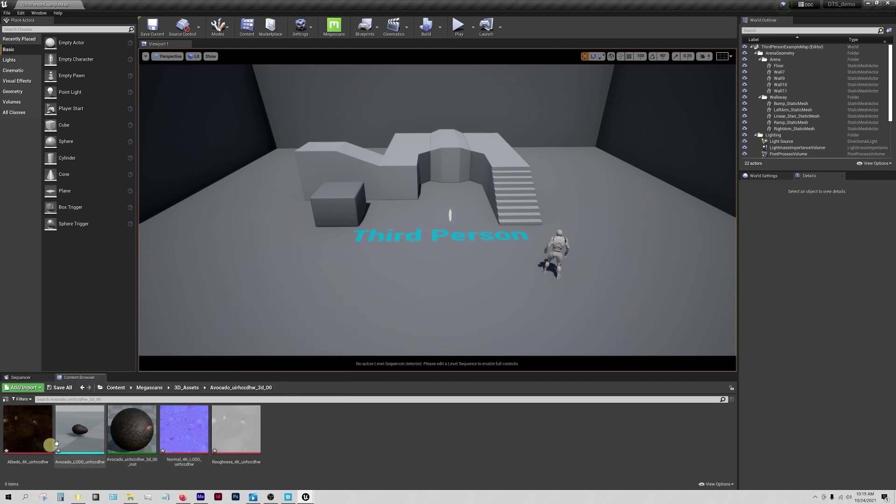
pyautogui.moveTo(60, 430)
pyautogui.moveTo(128, 438)
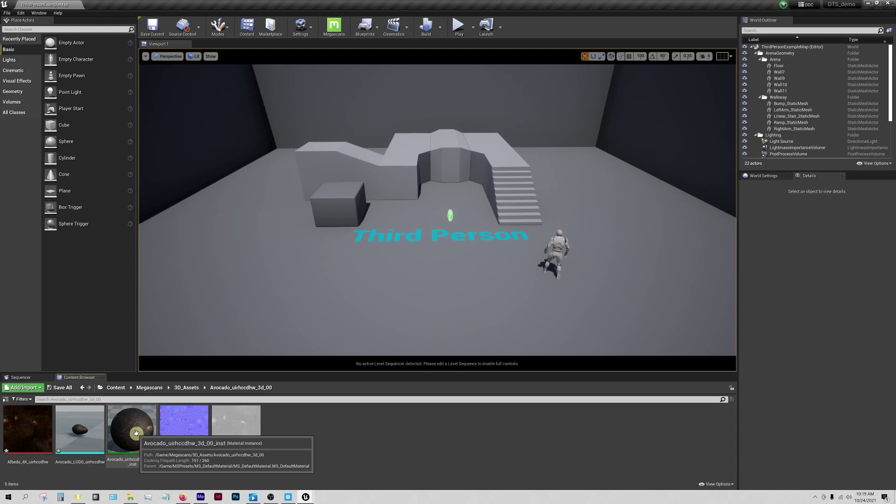
# - Open the avocado's material instance and then its parent MS_DefaultMaterial graph
pyautogui.doubleClick(135, 433)
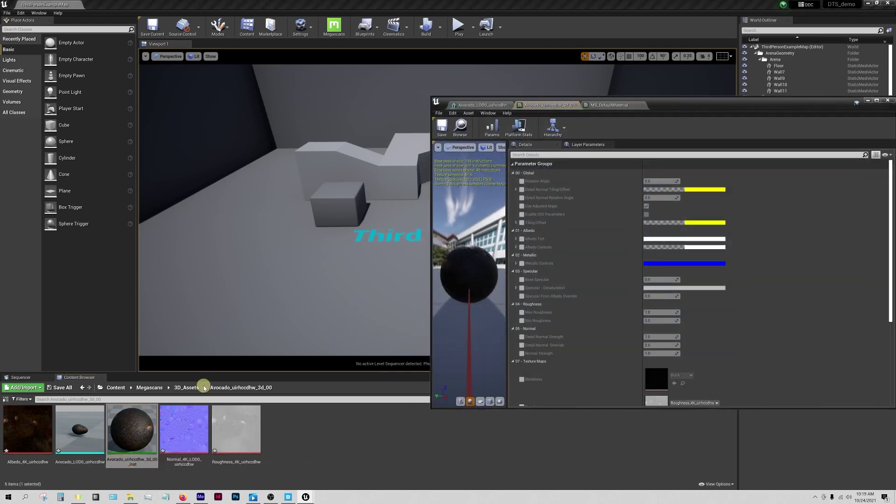
pyautogui.scroll(-10, 525, 322)
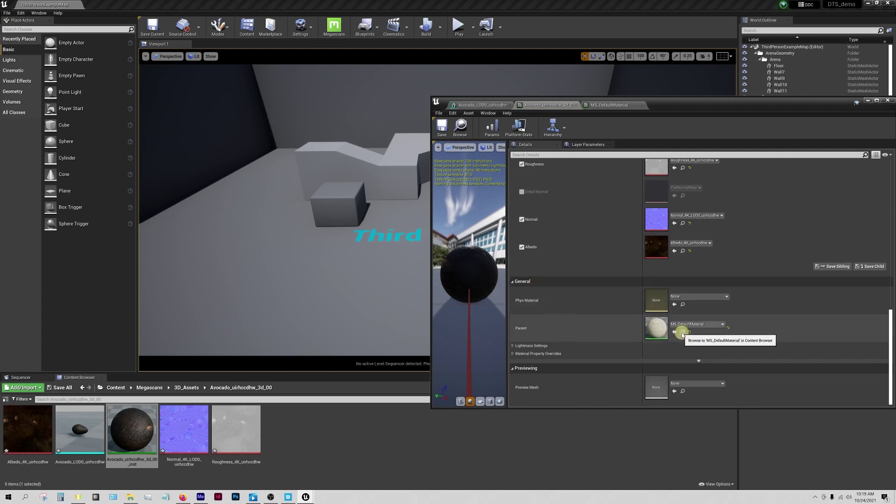
pyautogui.click(682, 333)
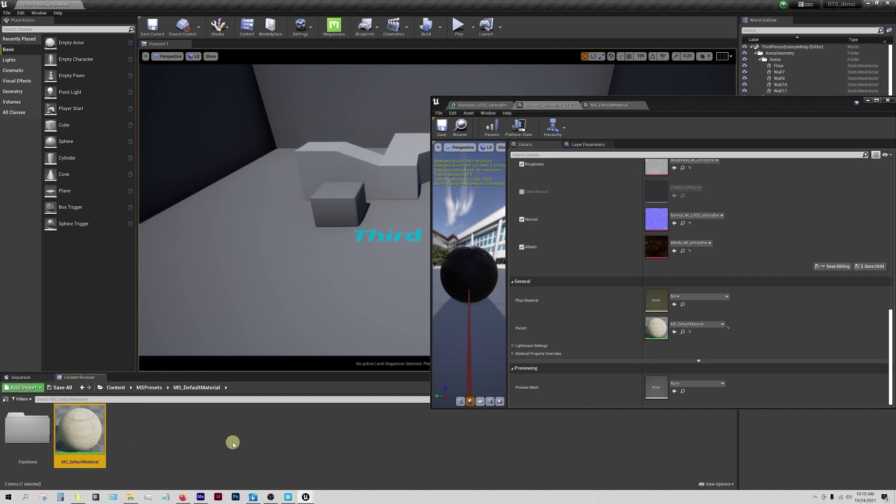
pyautogui.doubleClick(80, 436)
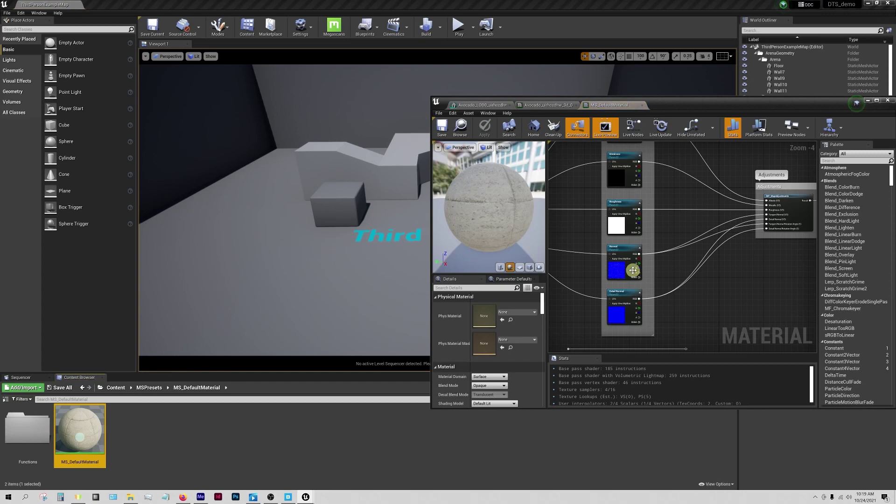
# - Maximize the material editor with the Adjustments and Out nodes centred in view
pyautogui.scroll(2, 665, 252)
pyautogui.moveTo(720, 240); pyautogui.dragTo(550, 286, button='right')
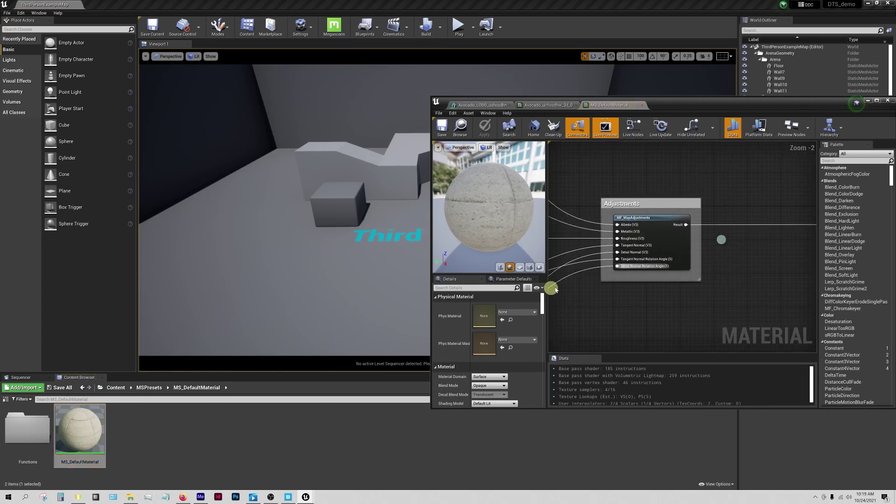
pyautogui.moveTo(694, 267); pyautogui.dragTo(660, 268, button='right')
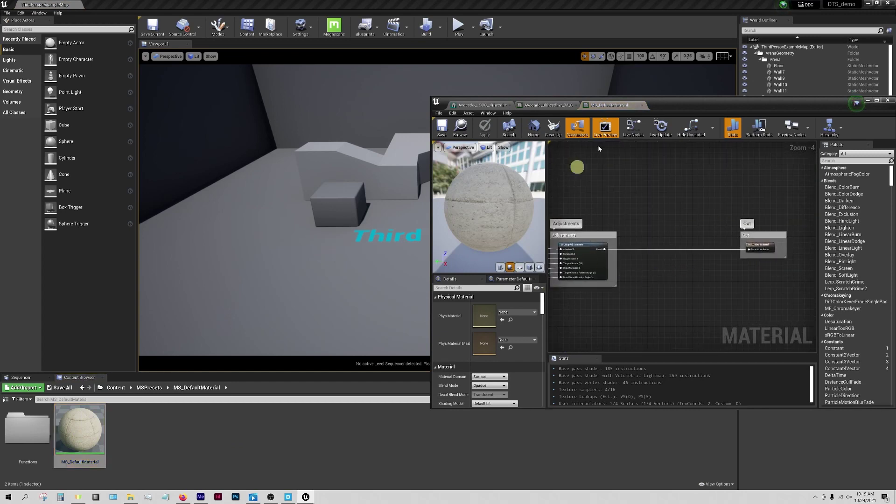
pyautogui.click(876, 100)
# - Pan and zoom across the MS_DefaultMaterial node network, including the Textures nodes
pyautogui.scroll(-2, 436, 250)
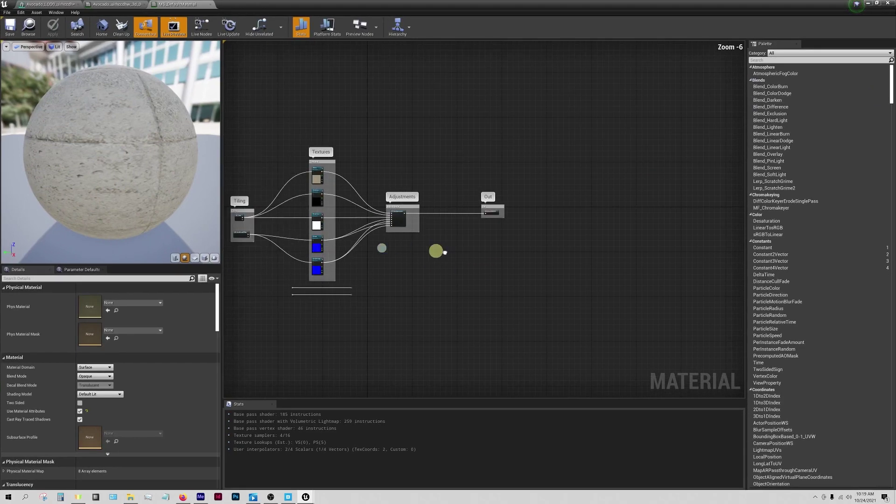
pyautogui.moveTo(436, 251); pyautogui.dragTo(564, 278, button='right')
pyautogui.scroll(1, 627, 227)
pyautogui.scroll(3, 626, 227)
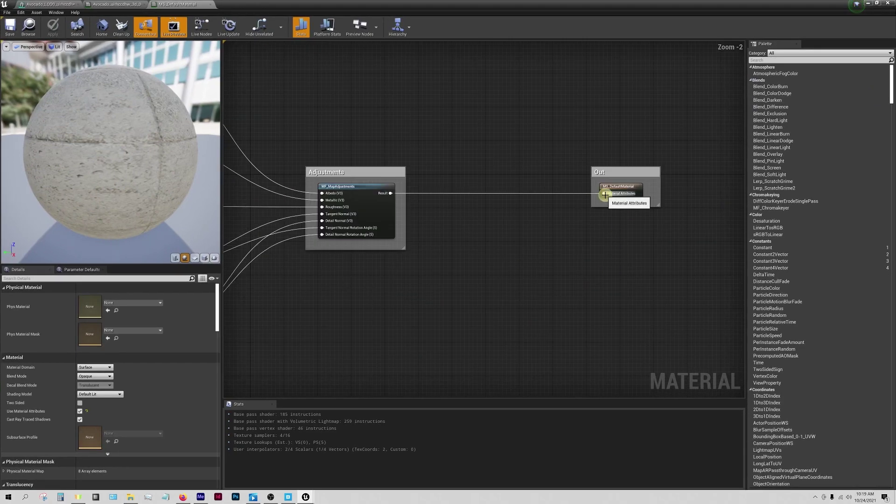
pyautogui.scroll(-1, 570, 252)
pyautogui.moveTo(506, 272); pyautogui.dragTo(568, 278, button='right')
pyautogui.scroll(-1, 652, 294)
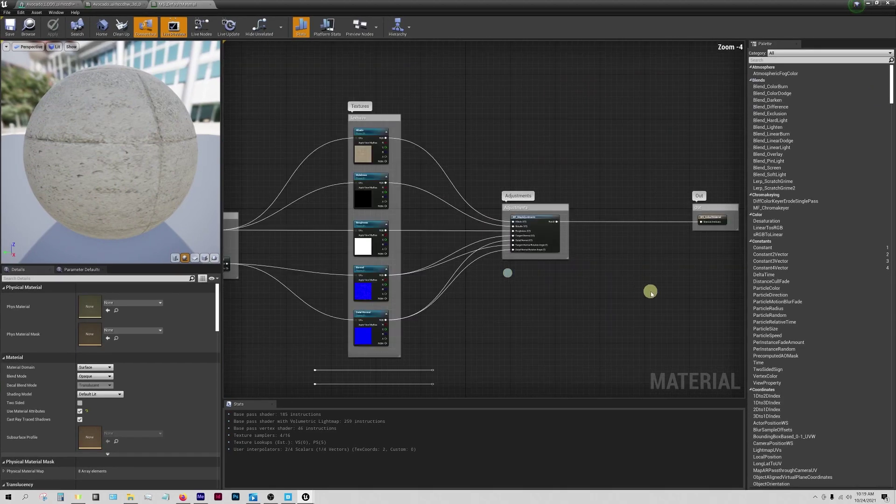
pyautogui.scroll(-1, 610, 348)
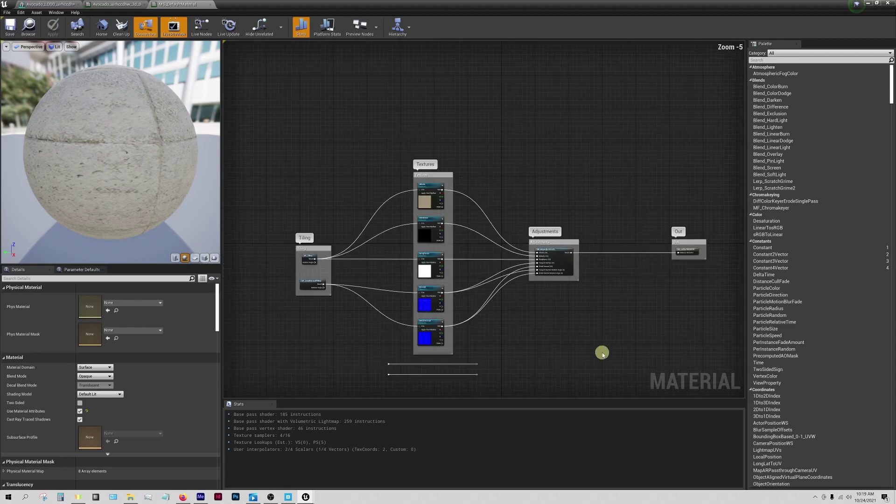
pyautogui.moveTo(601, 352); pyautogui.dragTo(597, 310, button='right')
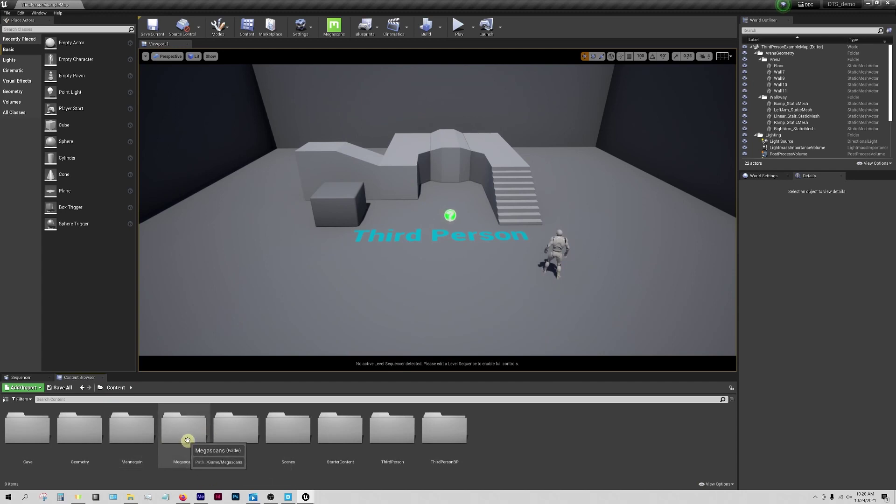
# - Browse to Megascans > 3D_Assets > the avocado's asset folder
pyautogui.doubleClick(187, 439)
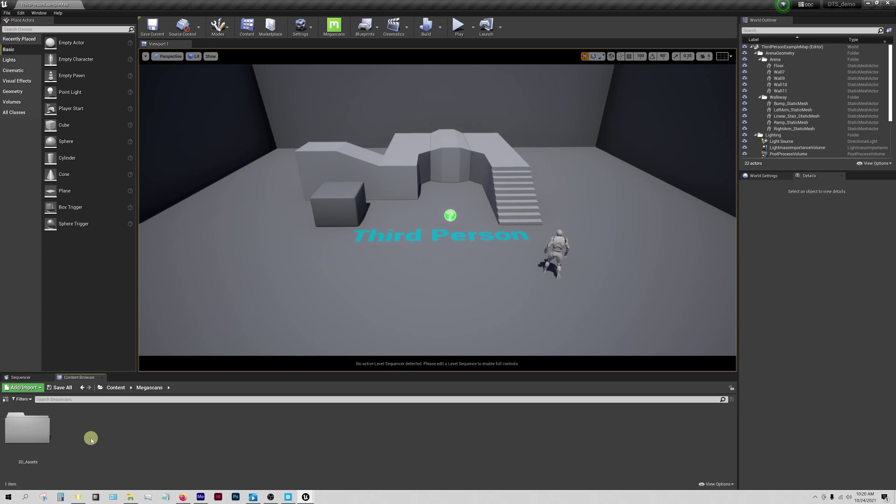
pyautogui.doubleClick(49, 437)
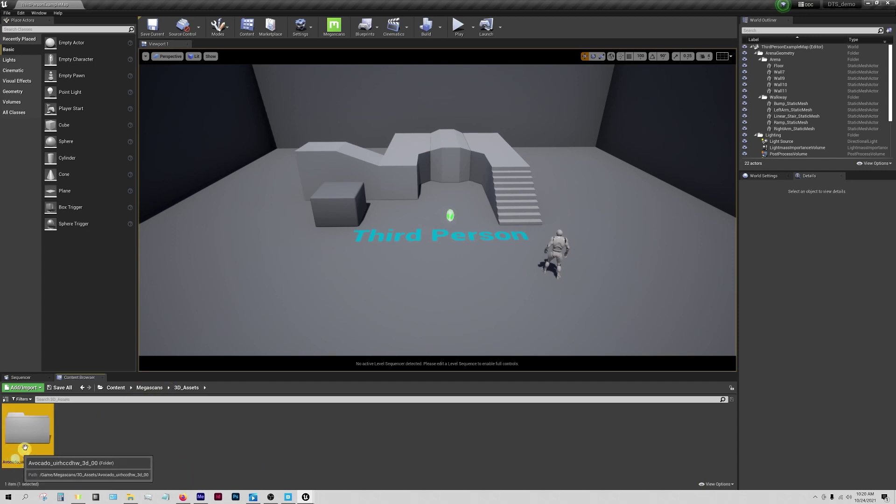
pyautogui.doubleClick(26, 444)
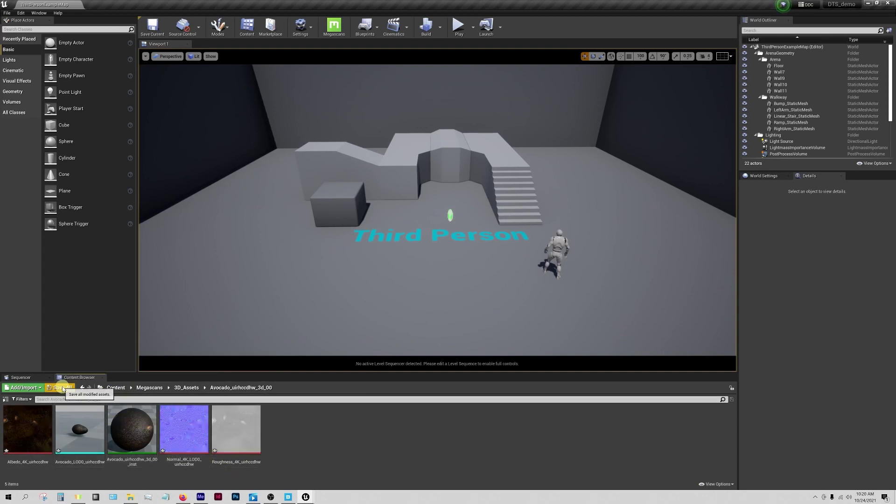
# - Save all modified avocado assets, then return to the top-level Content folder
pyautogui.click(62, 388)
pyautogui.click(504, 312)
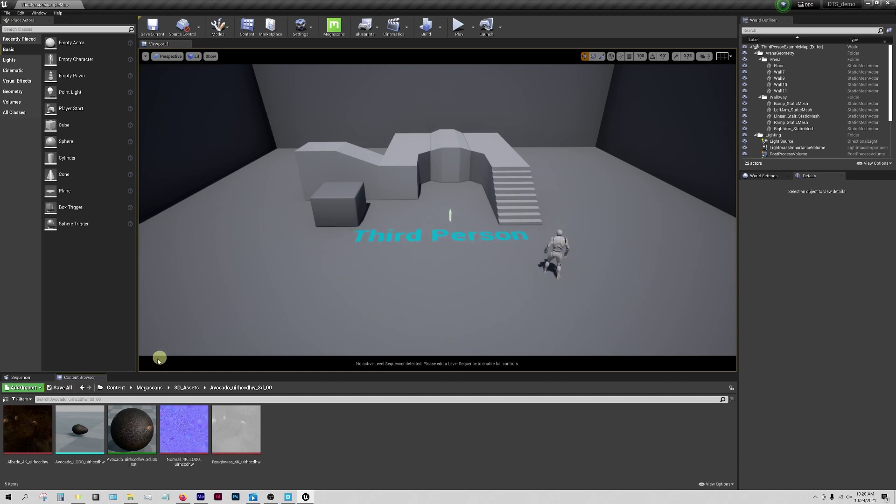
pyautogui.click(114, 390)
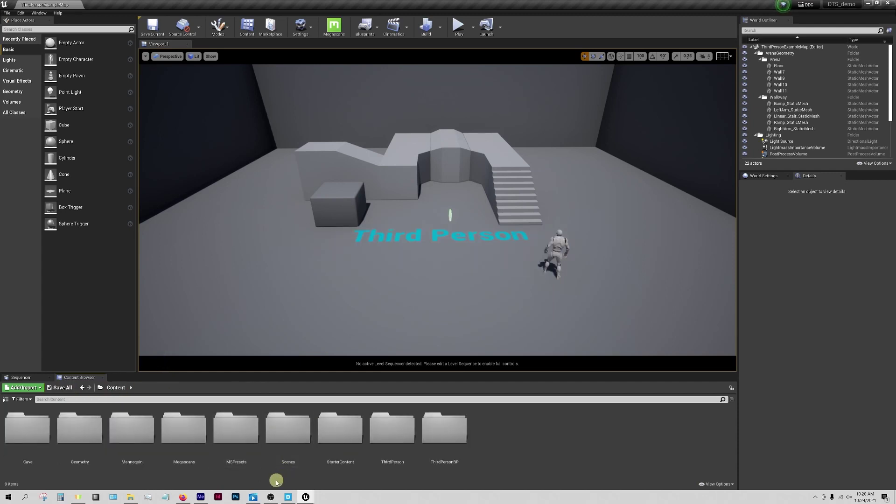
# - Open the Greybox1 level from the Scenes folder and move the view closer
pyautogui.doubleClick(299, 439)
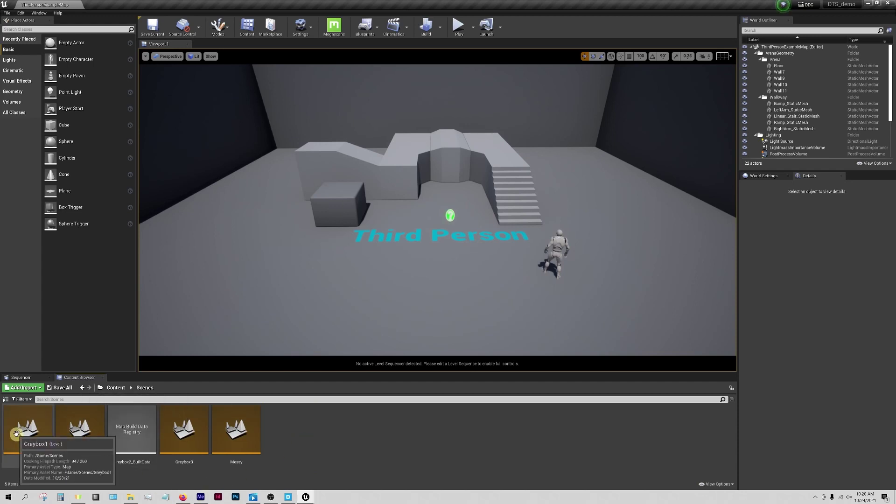
pyautogui.doubleClick(17, 433)
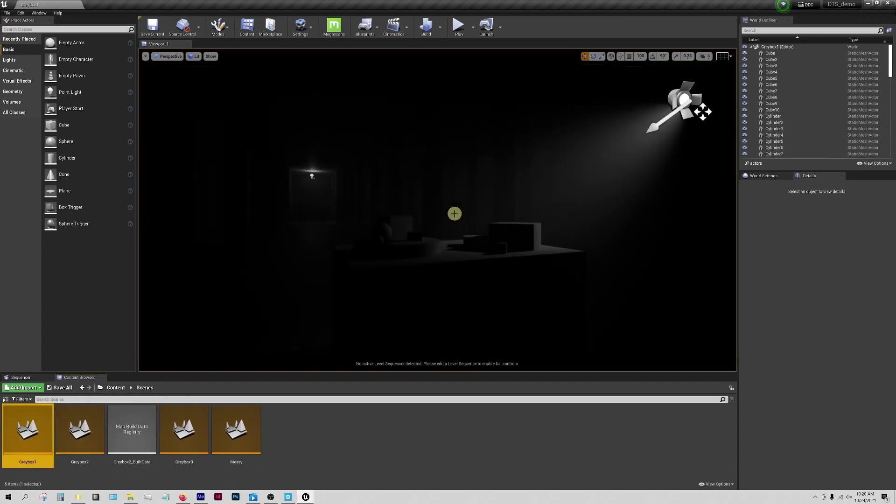
pyautogui.moveTo(455, 214); pyautogui.dragTo(444, 240, button='right')
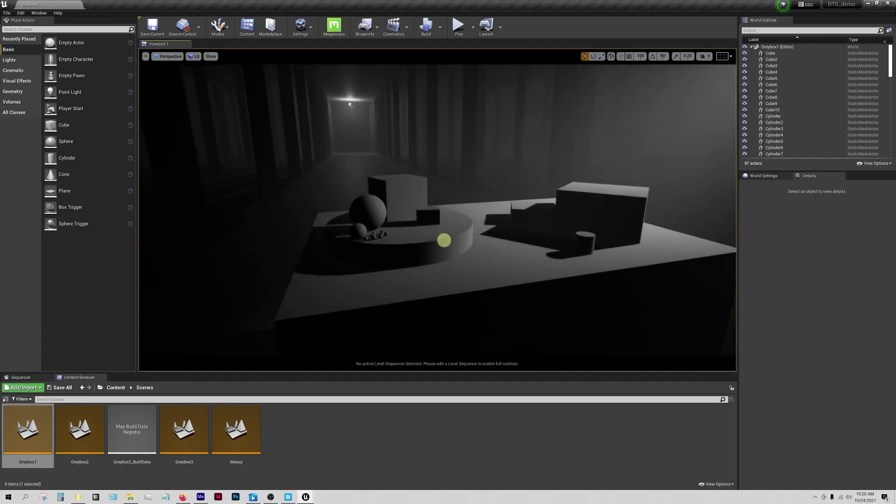
# - Drag the Avocado_LOD0 mesh onto the greybox block and raise it slightly
pyautogui.click(116, 387)
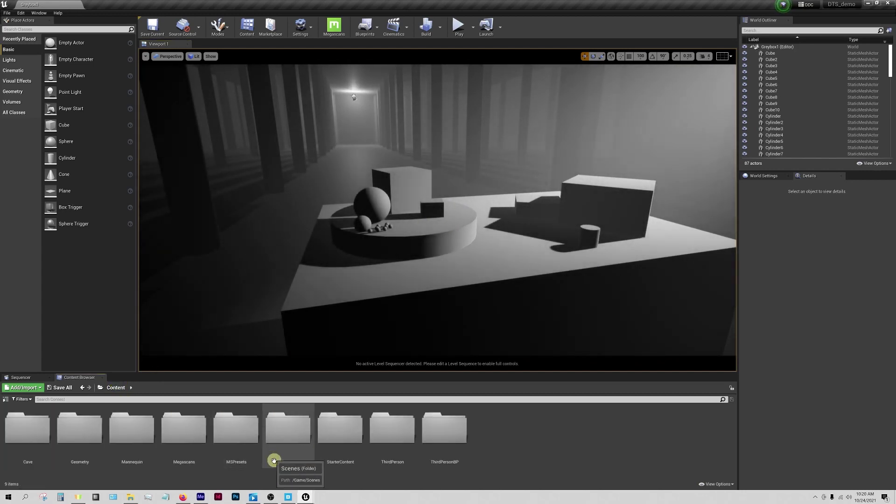
pyautogui.doubleClick(197, 444)
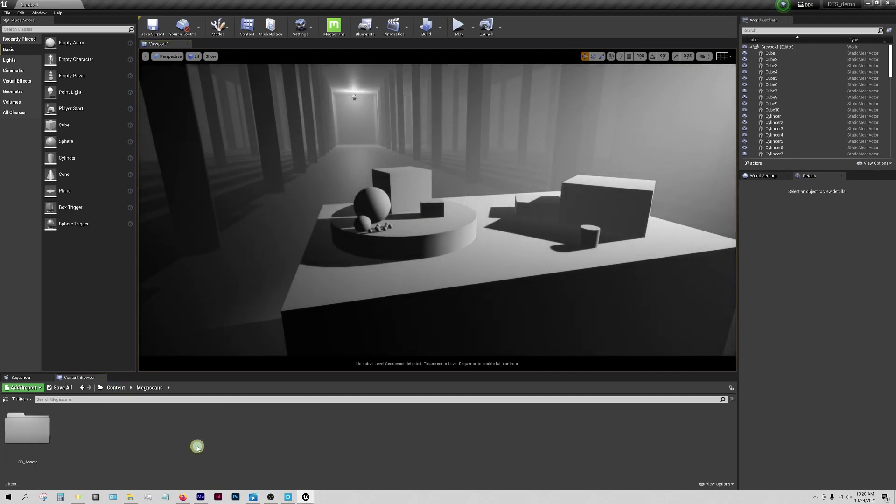
pyautogui.doubleClick(23, 449)
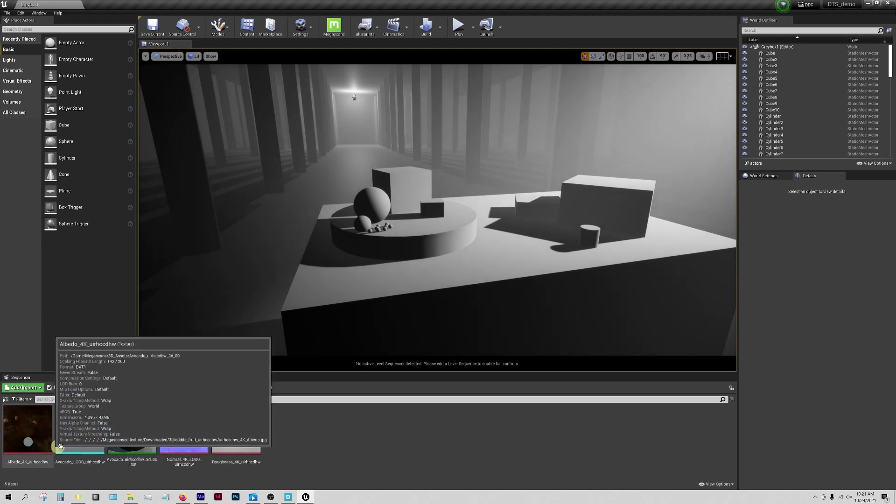
pyautogui.moveTo(80, 432); pyautogui.dragTo(428, 277)
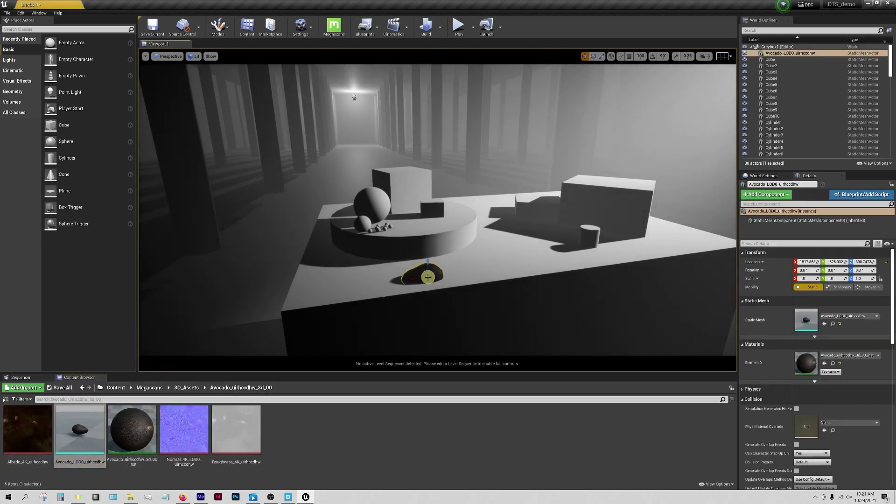
pyautogui.press('f')
pyautogui.scroll(4, 423, 311)
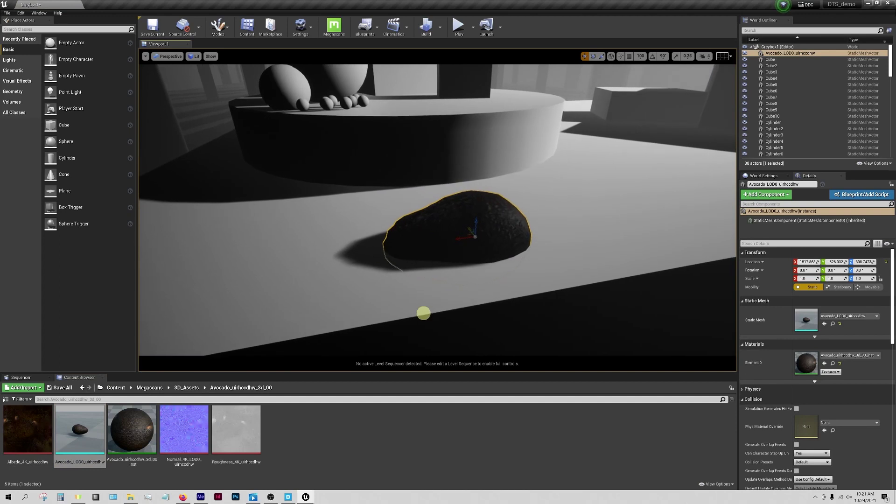
pyautogui.moveTo(470, 226)
pyautogui.mouseDown()
pyautogui.moveTo(480, 164)
pyautogui.moveTo(562, 147)
pyautogui.mouseUp()
# - Rotate the avocado to stand upright, then switch back to Quixel Bridge
pyautogui.press('e')
pyautogui.moveTo(461, 203)
pyautogui.mouseDown()
pyautogui.moveTo(550, 204)
pyautogui.moveTo(610, 190)
pyautogui.moveTo(449, 202)
pyautogui.moveTo(582, 141)
pyautogui.moveTo(516, 136)
pyautogui.moveTo(586, 156)
pyautogui.mouseUp()
pyautogui.press('w')
pyautogui.click(542, 202)
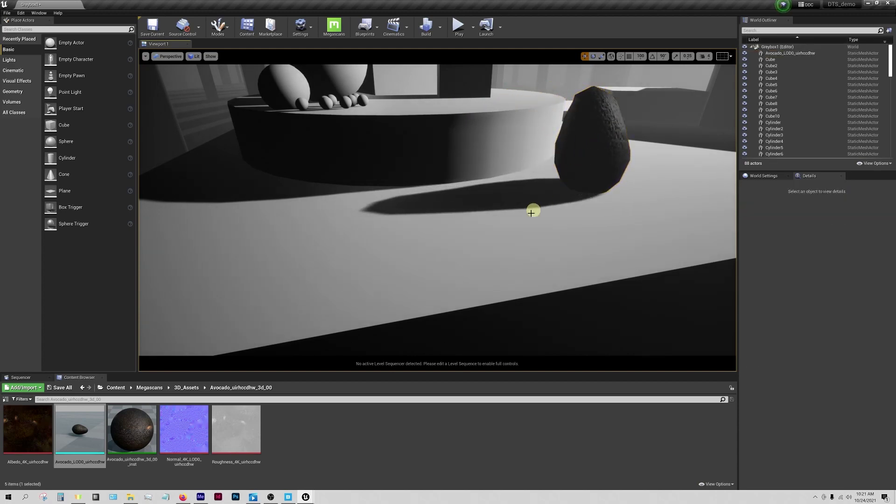
pyautogui.moveTo(534, 210)
pyautogui.mouseDown(button='right')
pyautogui.moveTo(520, 217)
pyautogui.moveTo(547, 208)
pyautogui.moveTo(533, 209)
pyautogui.mouseUp(button='right')
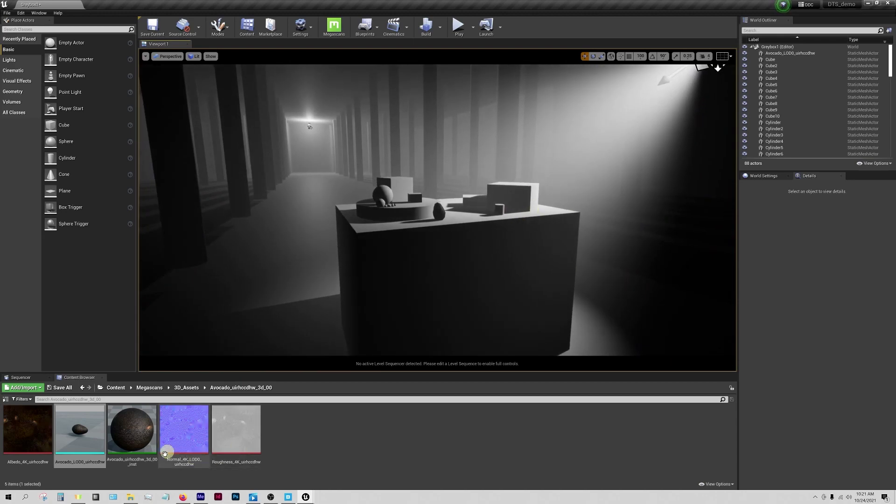
pyautogui.click(193, 389)
pyautogui.click(287, 498)
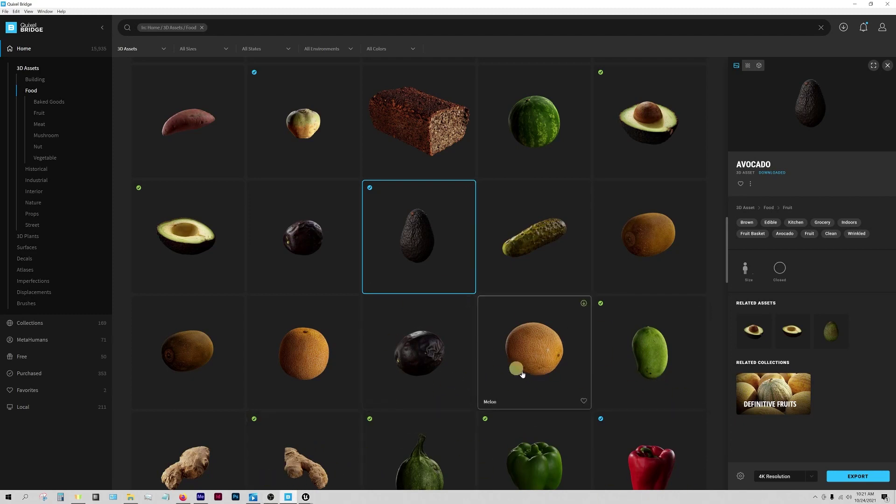
# - Select the Red Bell Pepper asset in Bridge's Food category
pyautogui.scroll(-3, 519, 375)
pyautogui.click(698, 314)
pyautogui.scroll(-15, 698, 314)
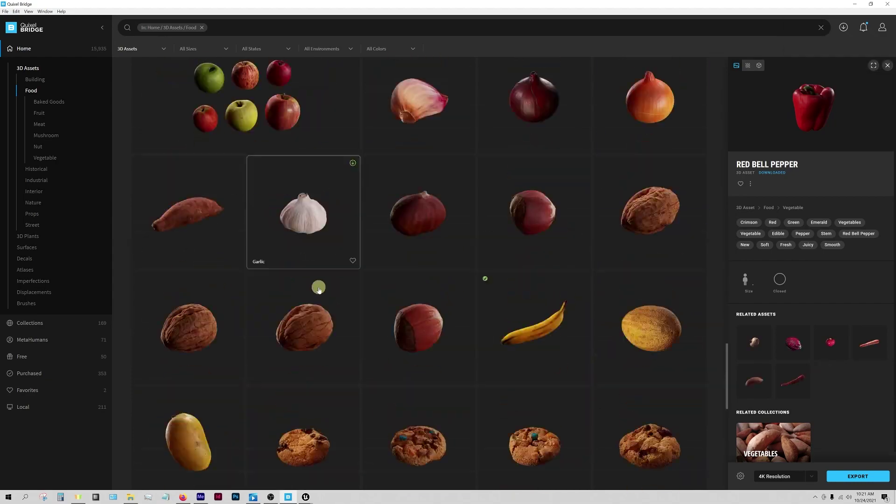
pyautogui.scroll(-10, 486, 354)
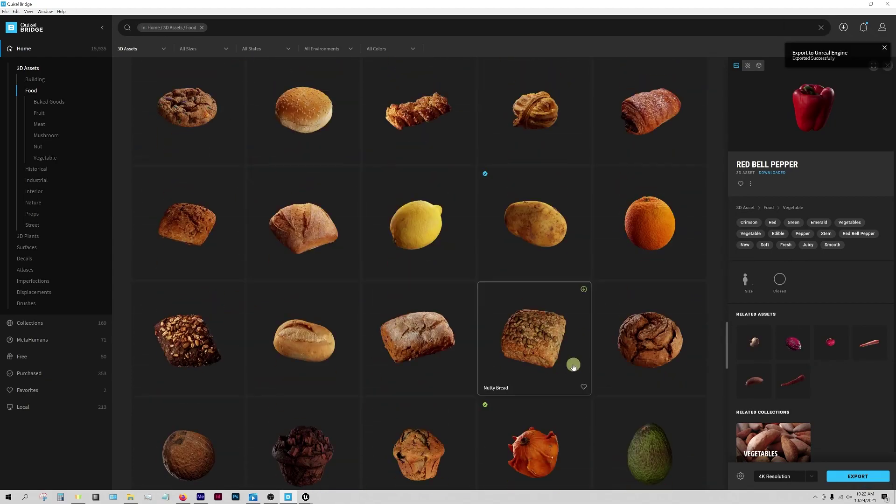
pyautogui.scroll(-15, 485, 354)
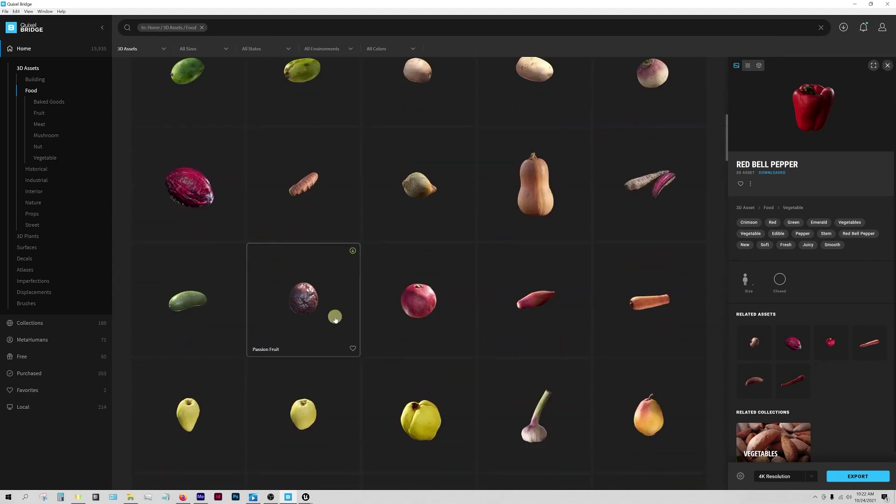
pyautogui.scroll(-10, 386, 351)
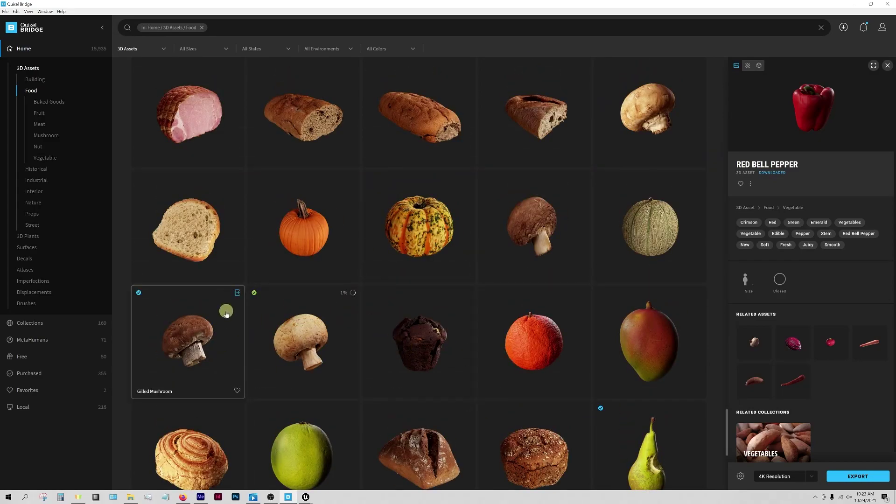
pyautogui.click(33, 92)
# - Select the Wooden Tripod Stool, a black-and-white tile surface and the black marble mosaic surface
pyautogui.click(308, 364)
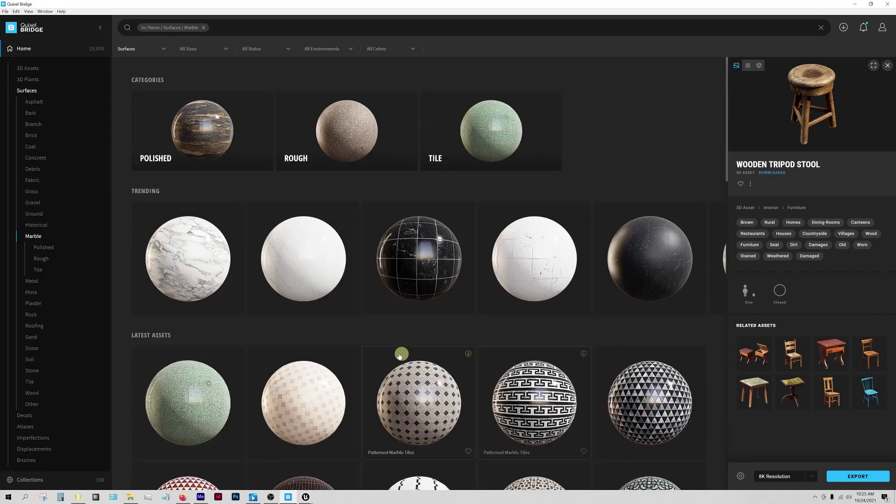
pyautogui.scroll(-10, 399, 355)
pyautogui.click(351, 308)
pyautogui.scroll(-1, 355, 304)
pyautogui.click(696, 356)
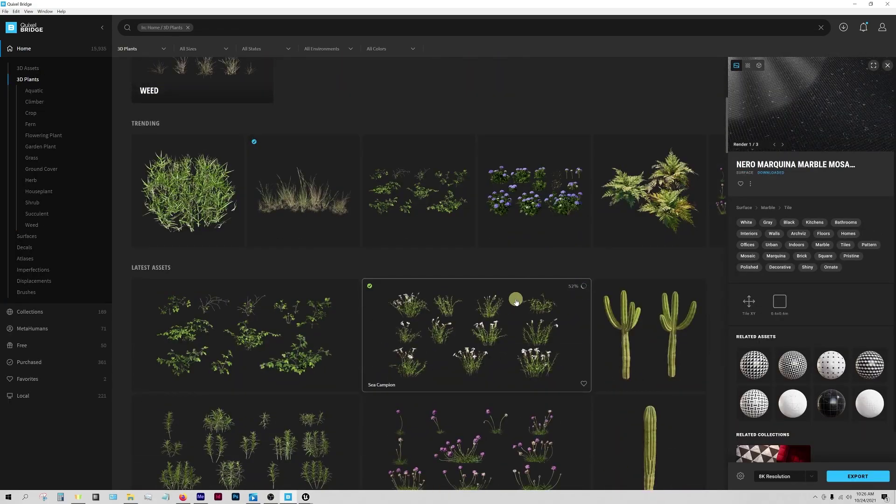
# - Check the local Megascans library, then browse the 3D Assets Props category
pyautogui.click(62, 68)
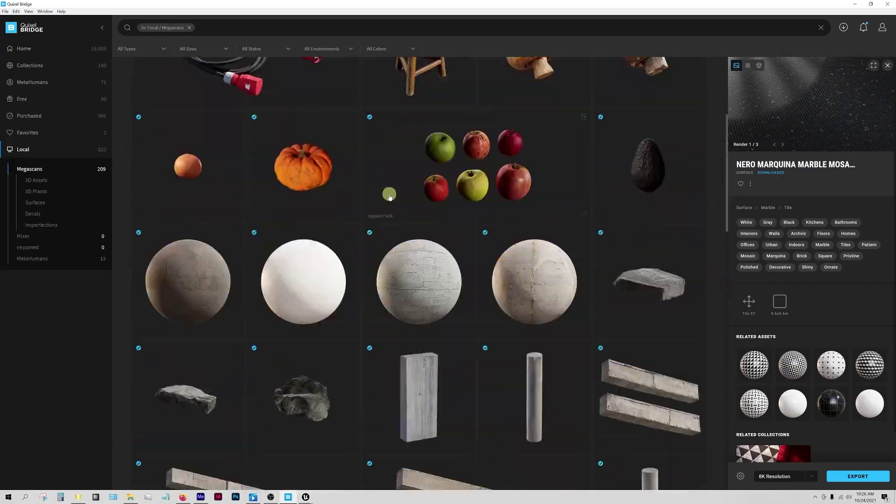
pyautogui.scroll(-15, 390, 196)
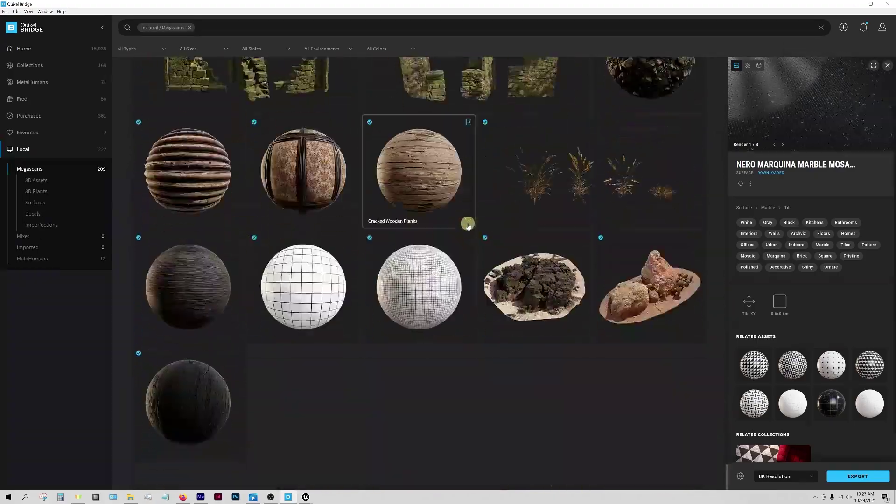
pyautogui.click(23, 49)
pyautogui.click(51, 72)
pyautogui.click(485, 221)
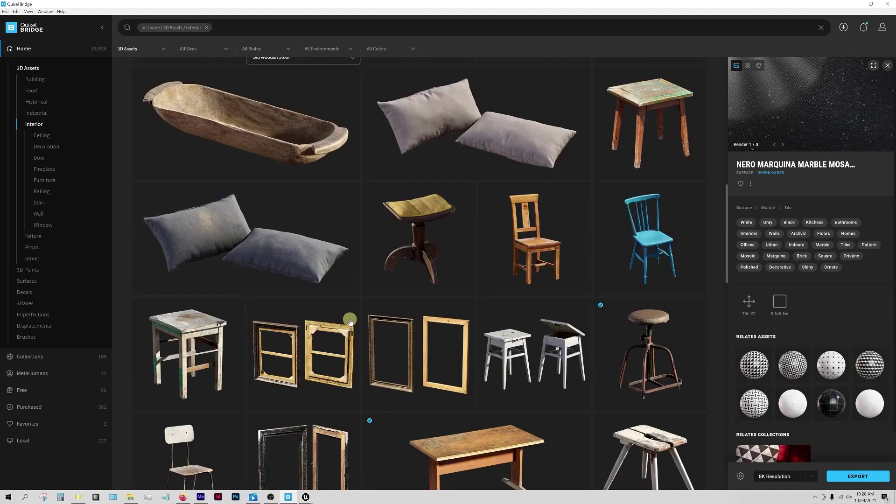
pyautogui.scroll(-5, 440, 315)
pyautogui.scroll(2, 451, 282)
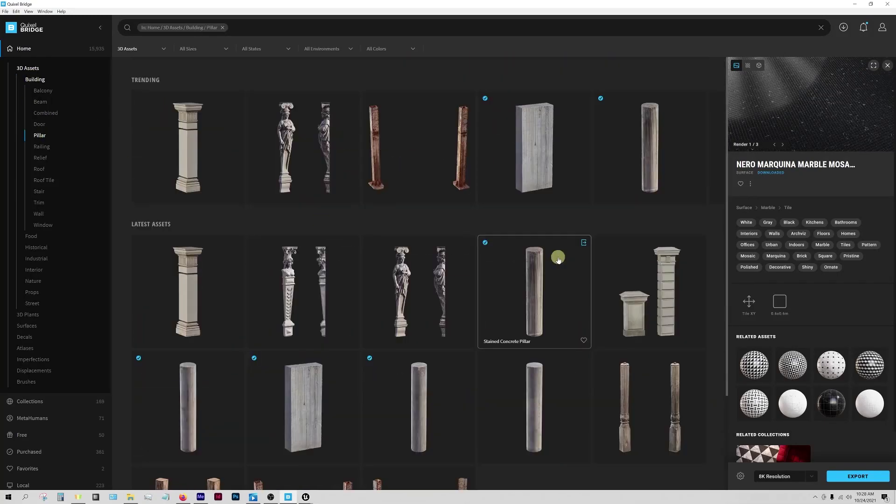
pyautogui.scroll(-3, 558, 260)
pyautogui.scroll(1, 457, 305)
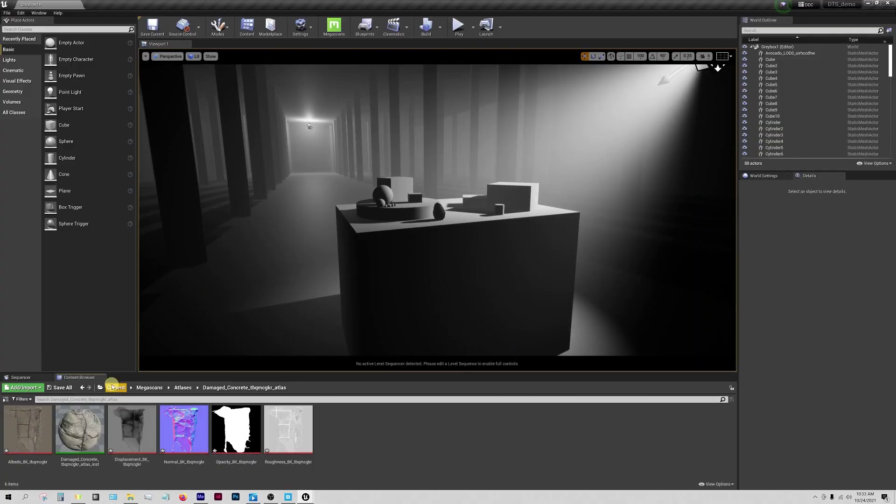
# - Browse Content > Megascans > 3D_Assets > Gilled_Mushroom to verify the import
pyautogui.click(115, 388)
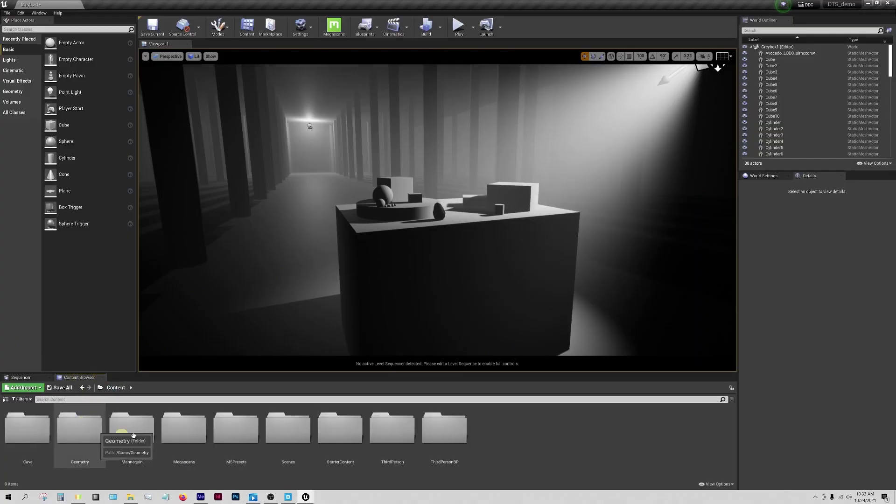
pyautogui.doubleClick(191, 439)
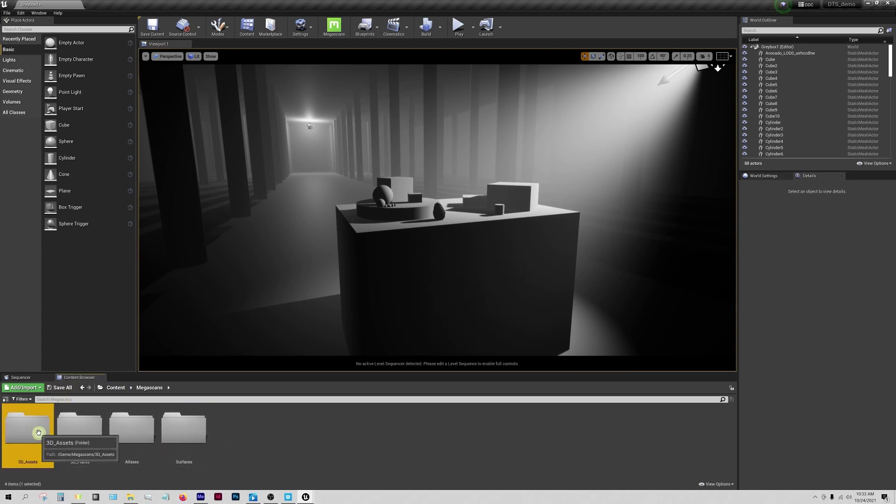
pyautogui.doubleClick(33, 428)
pyautogui.doubleClick(238, 432)
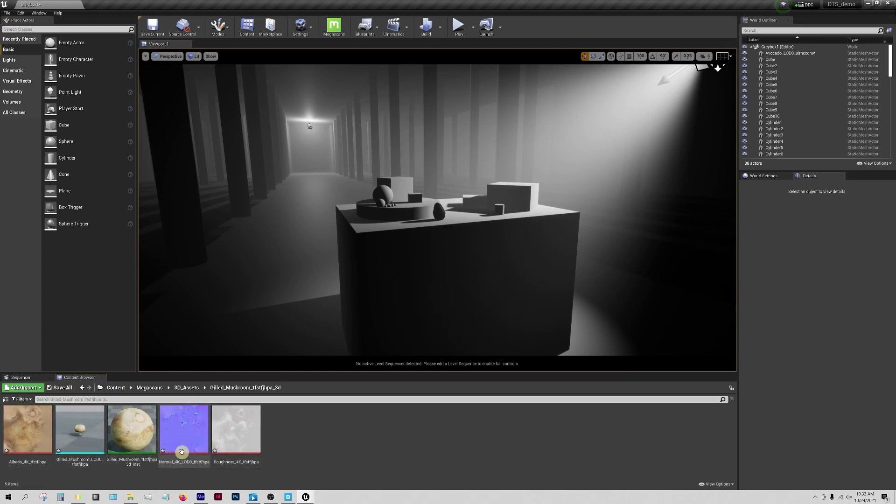
# - Return to the top Content folder and save all modified assets
pyautogui.click(110, 391)
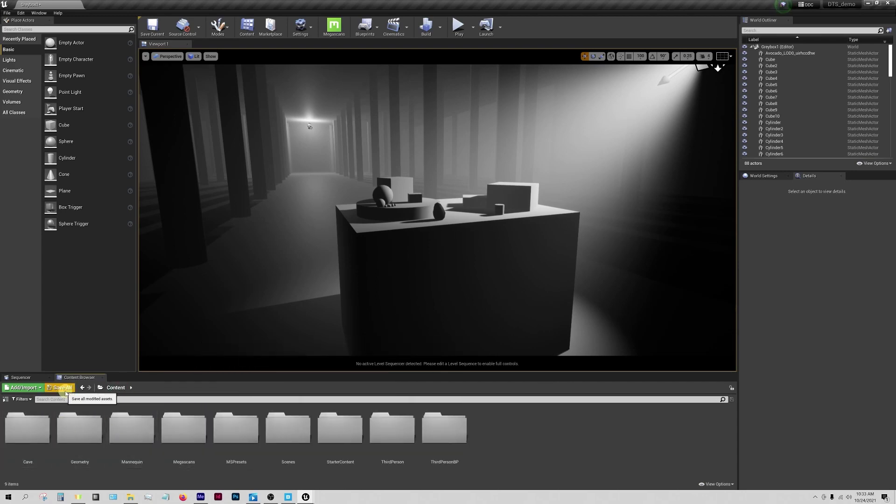
pyautogui.click(66, 395)
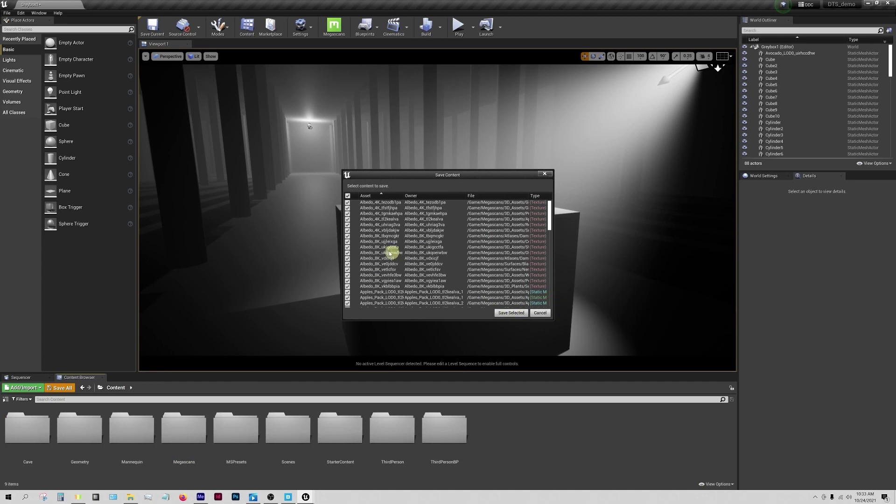
pyautogui.click(507, 313)
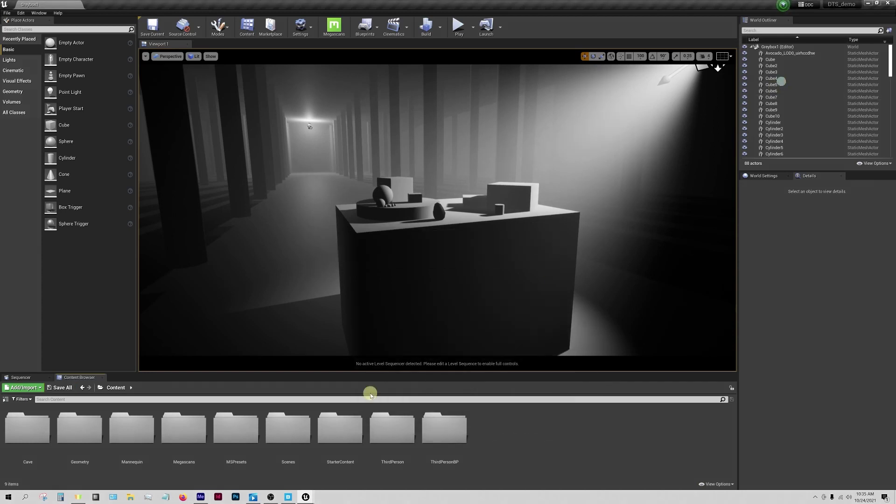